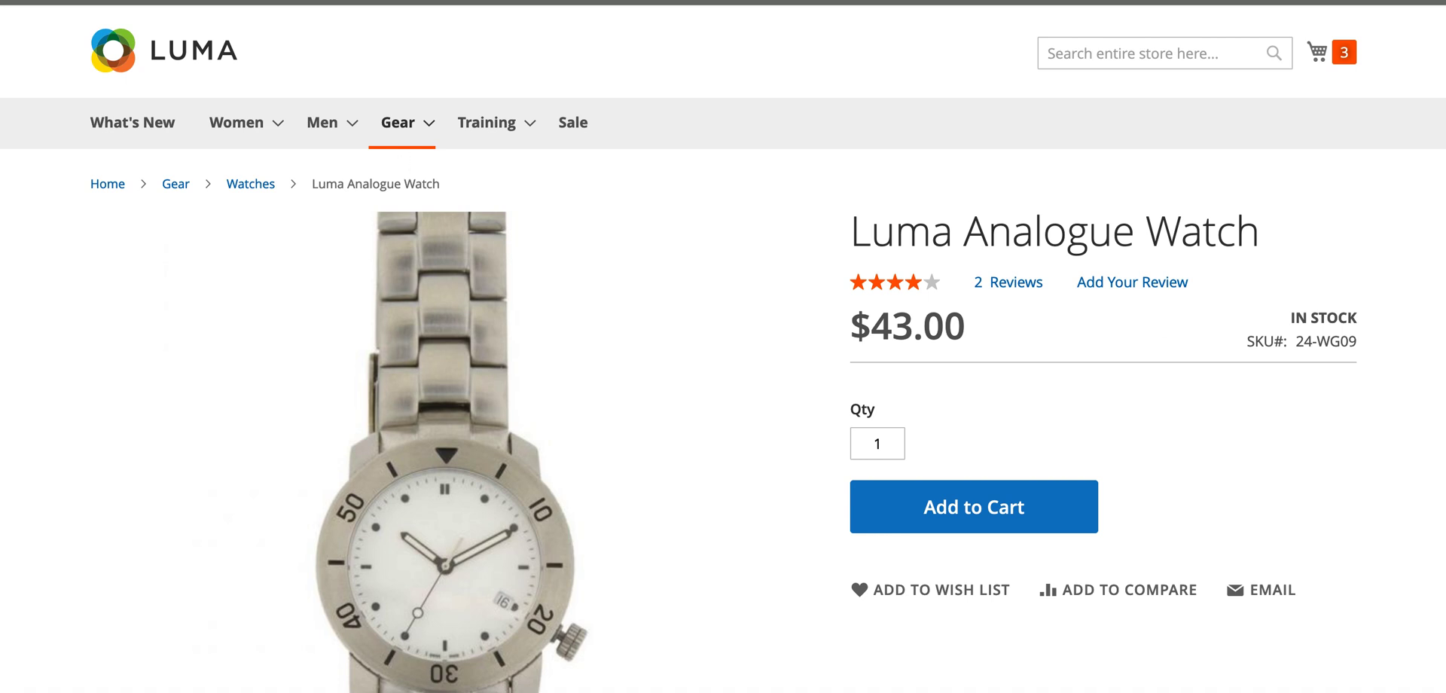
Scroll down the Luma Analogue Watch page and highlight its $43.00 price
scroll(809, 65, "down", 3)
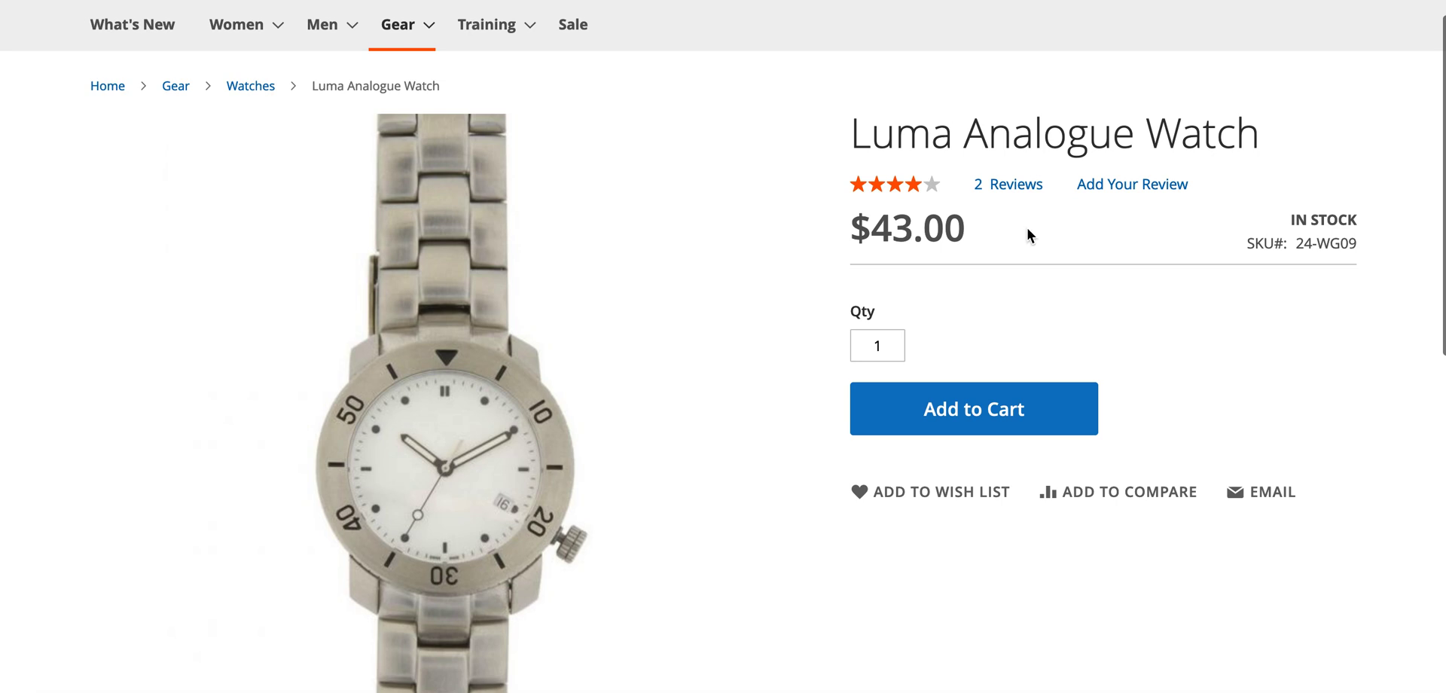
left_click_drag(966, 228, 791, 155)
Go to Catalog > Products and open the Luma Analogue Watch for editing
left_click(775, 75)
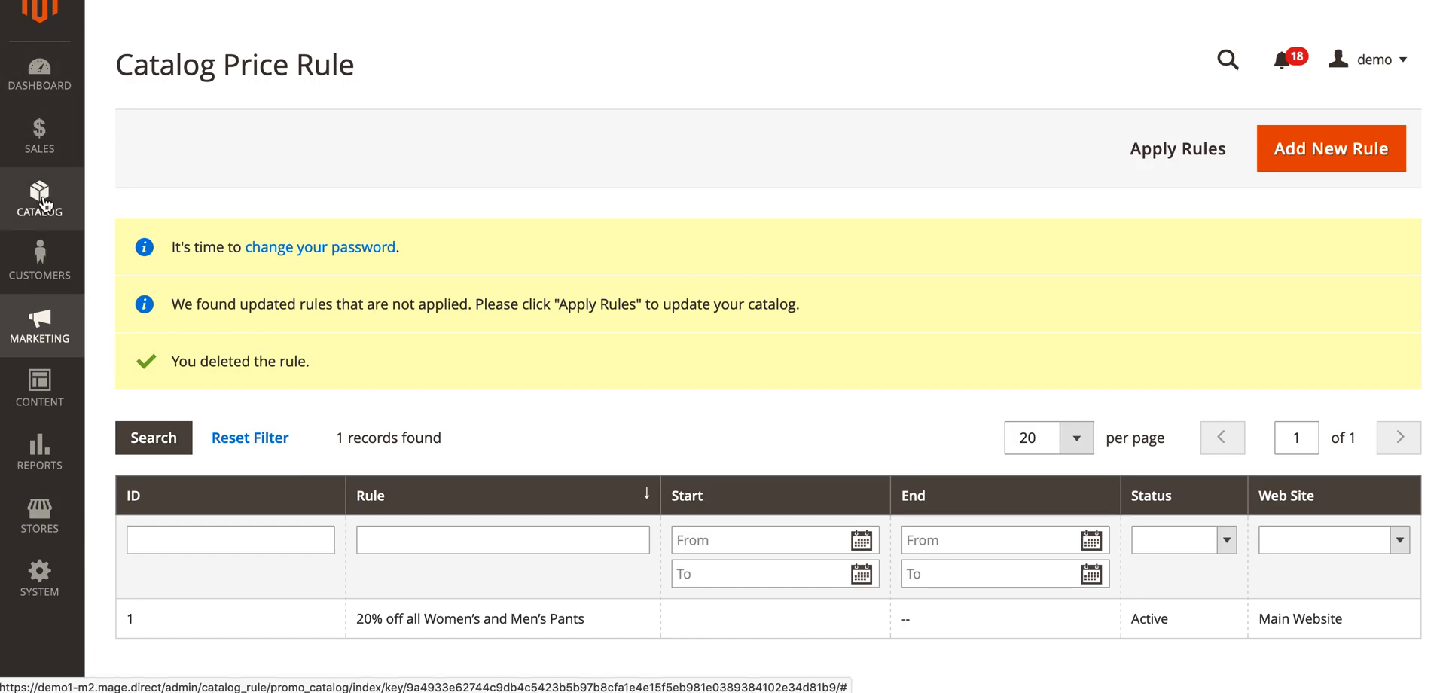
left_click(44, 204)
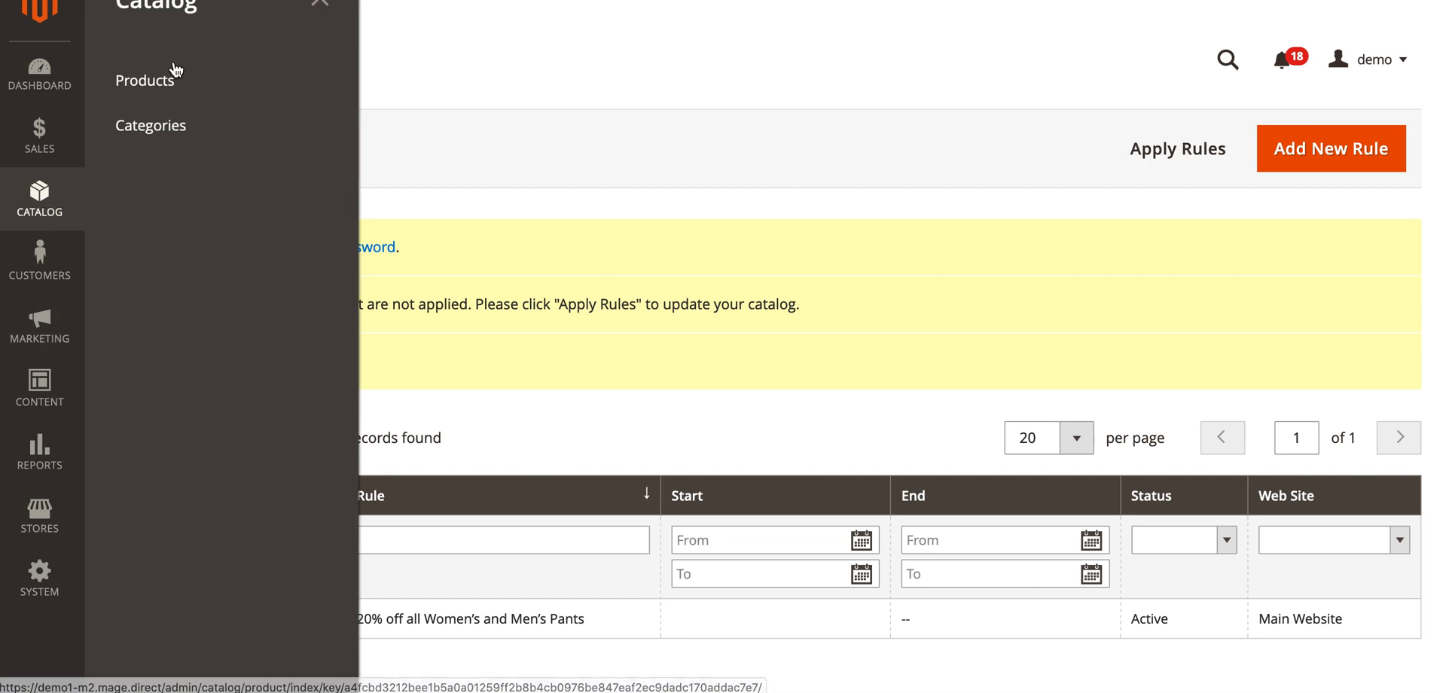
left_click(297, 145)
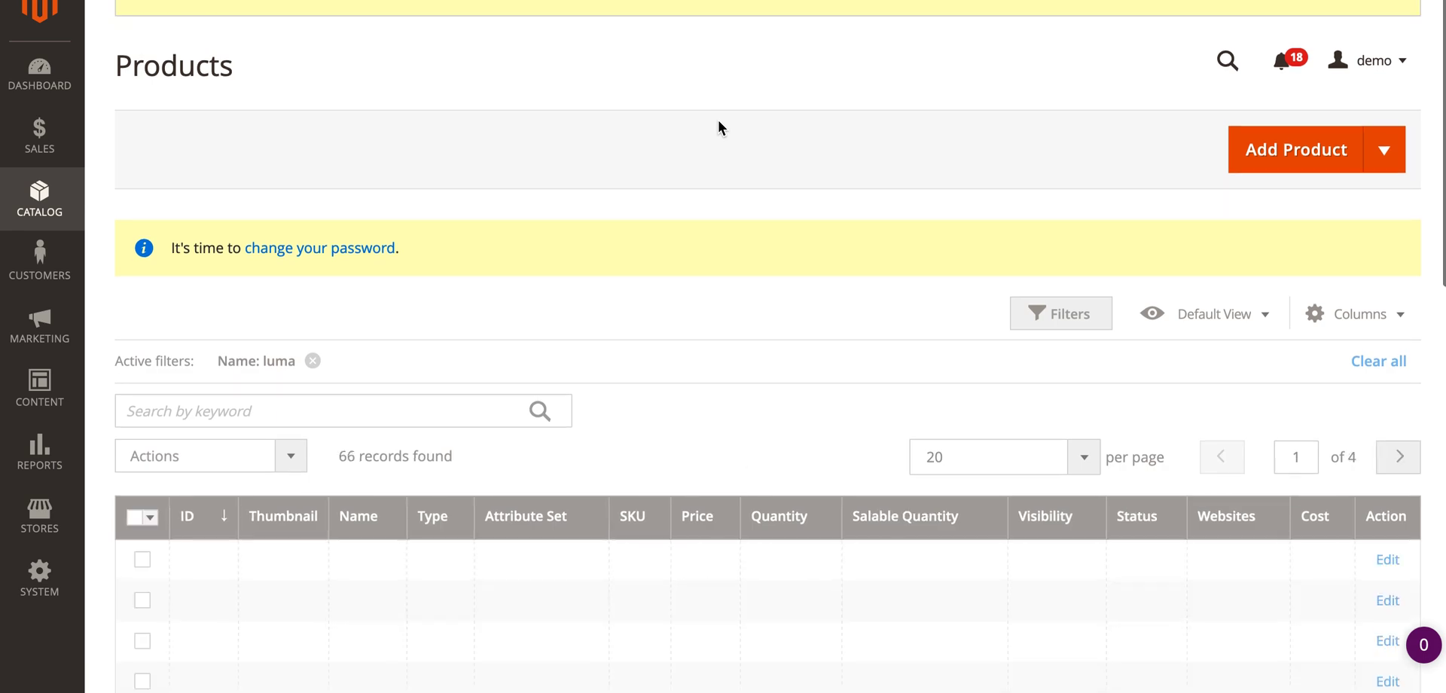
scroll(717, 118, "down", 4)
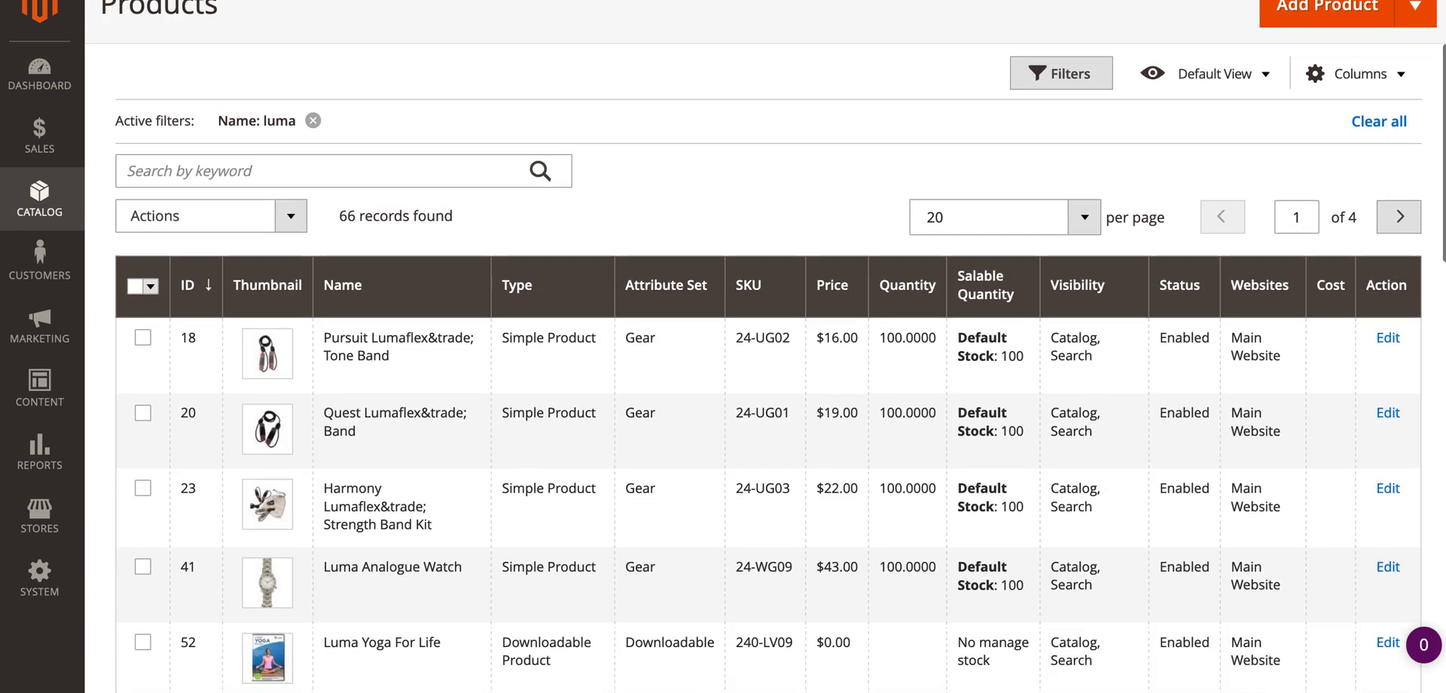
scroll(659, 317, "down", 2)
left_click(595, 465)
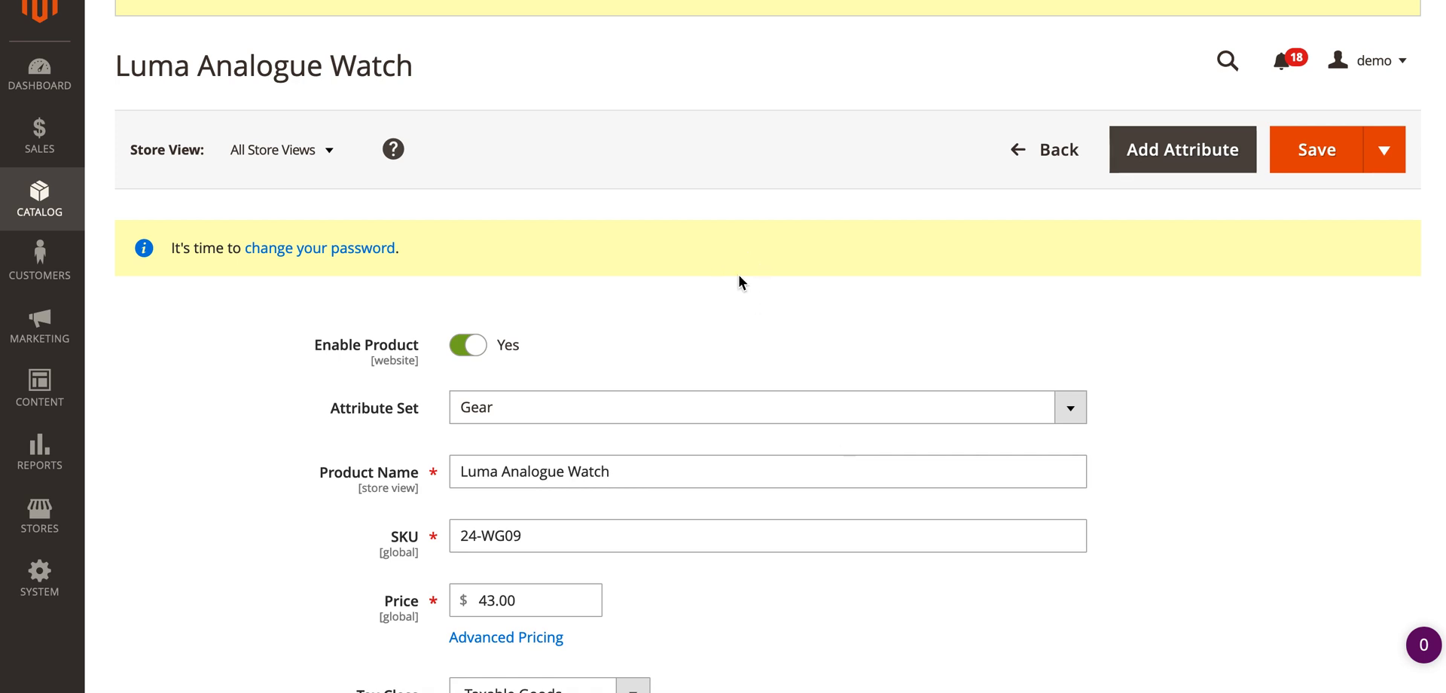
Enter a Special Price of 35 in the watch's Advanced Pricing and apply it
scroll(736, 277, "down", 4)
scroll(735, 346, "down", 1)
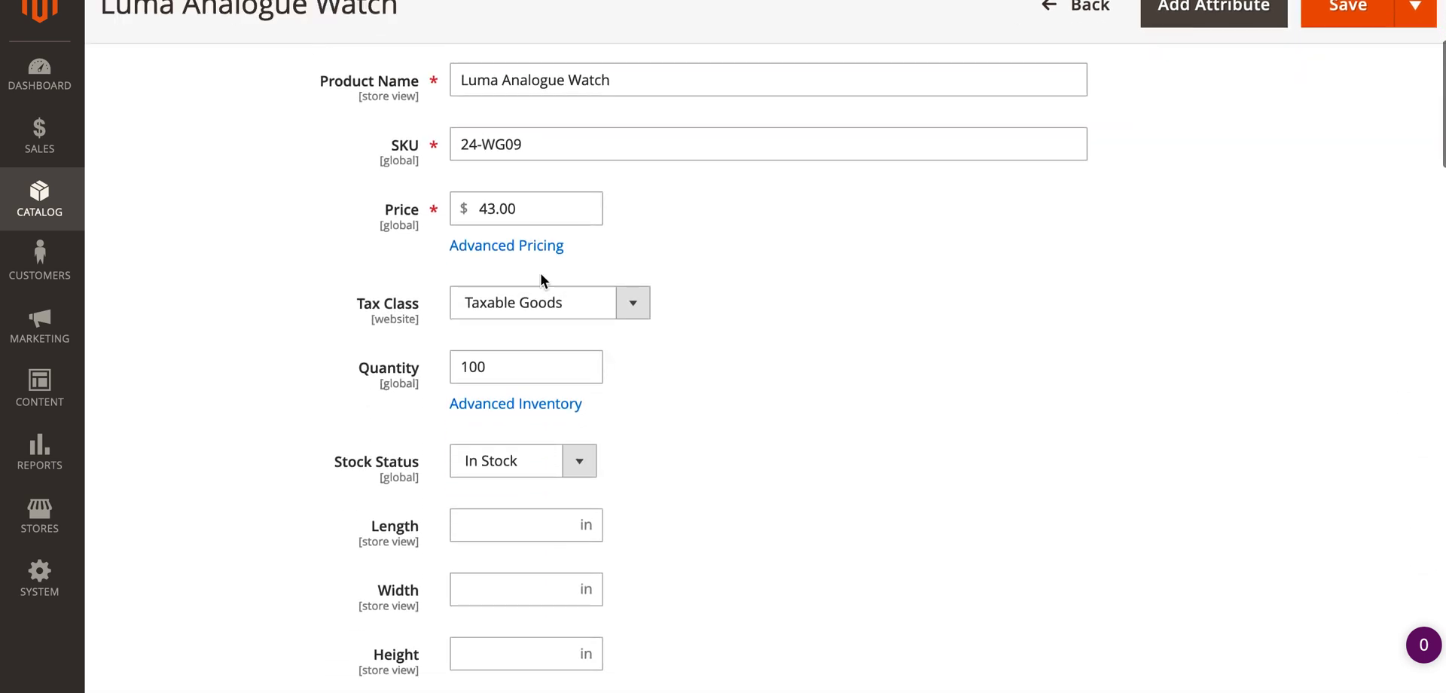
left_click(512, 244)
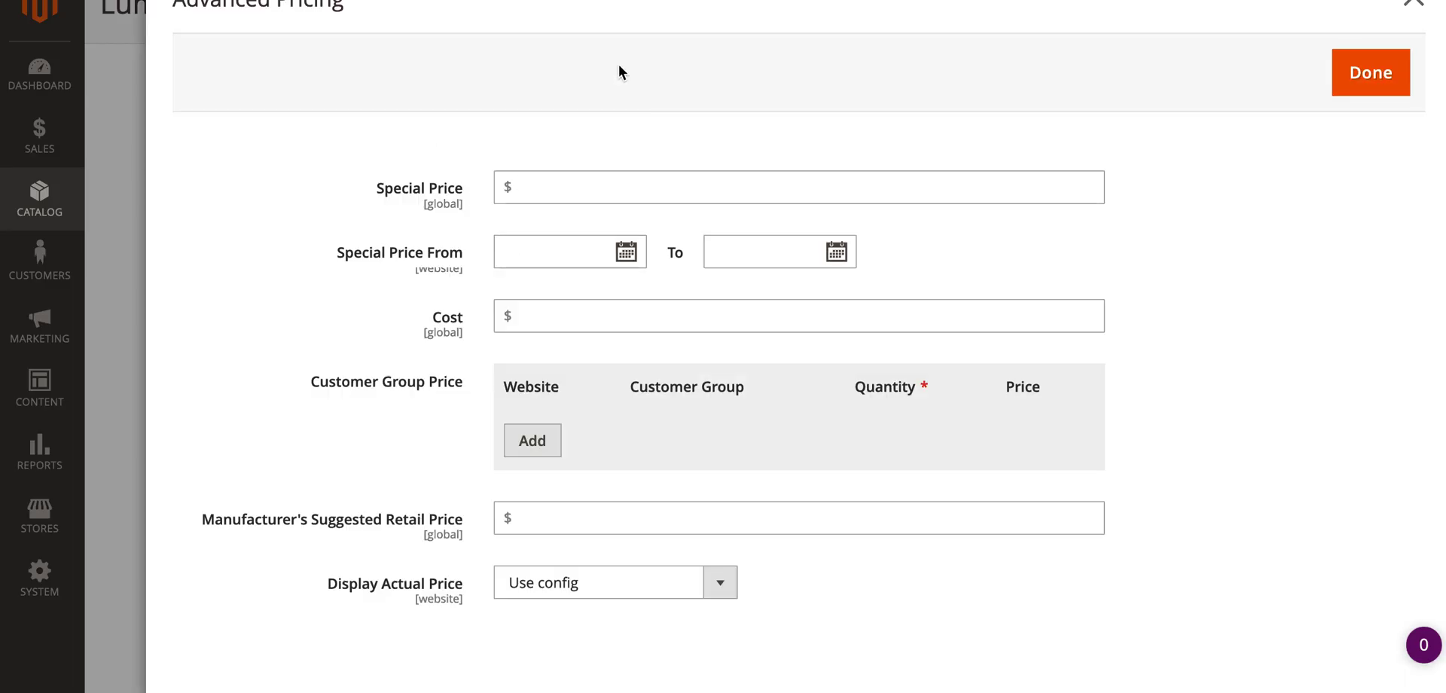
left_click(614, 181)
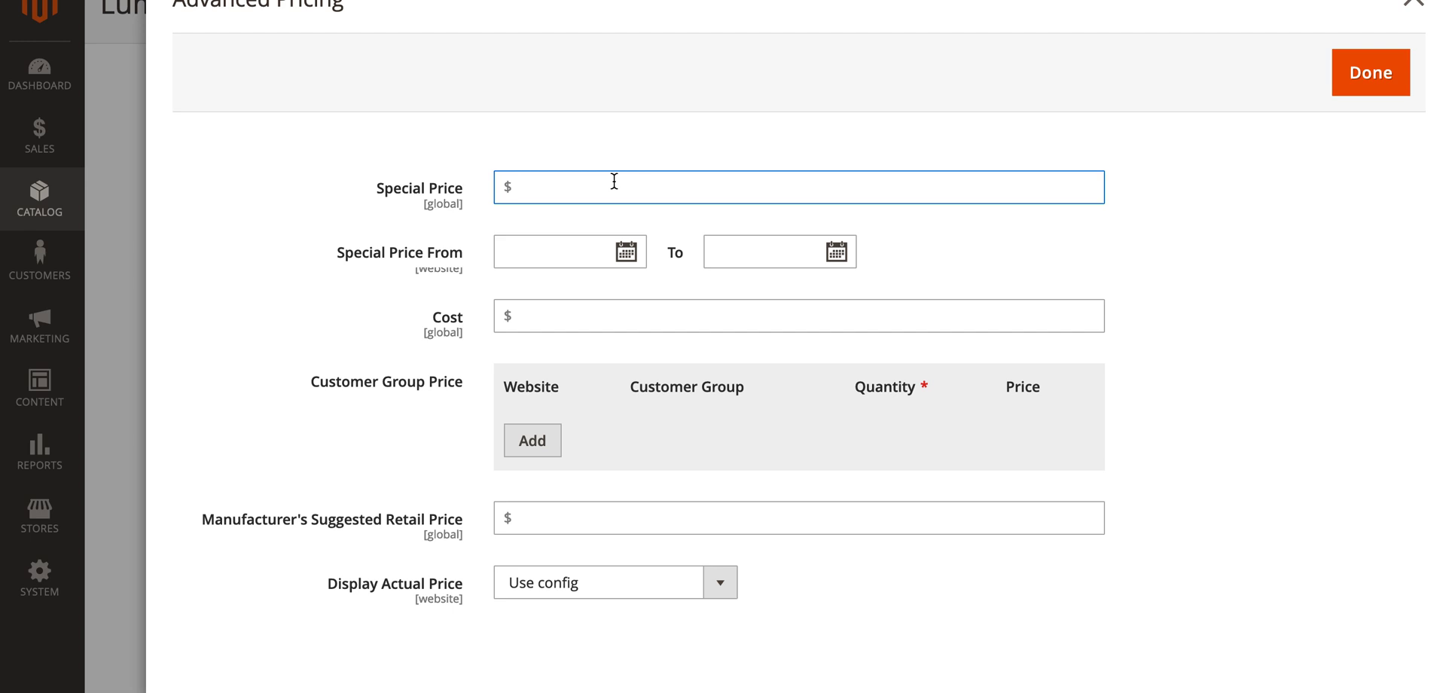
type("35")
left_click(1366, 90)
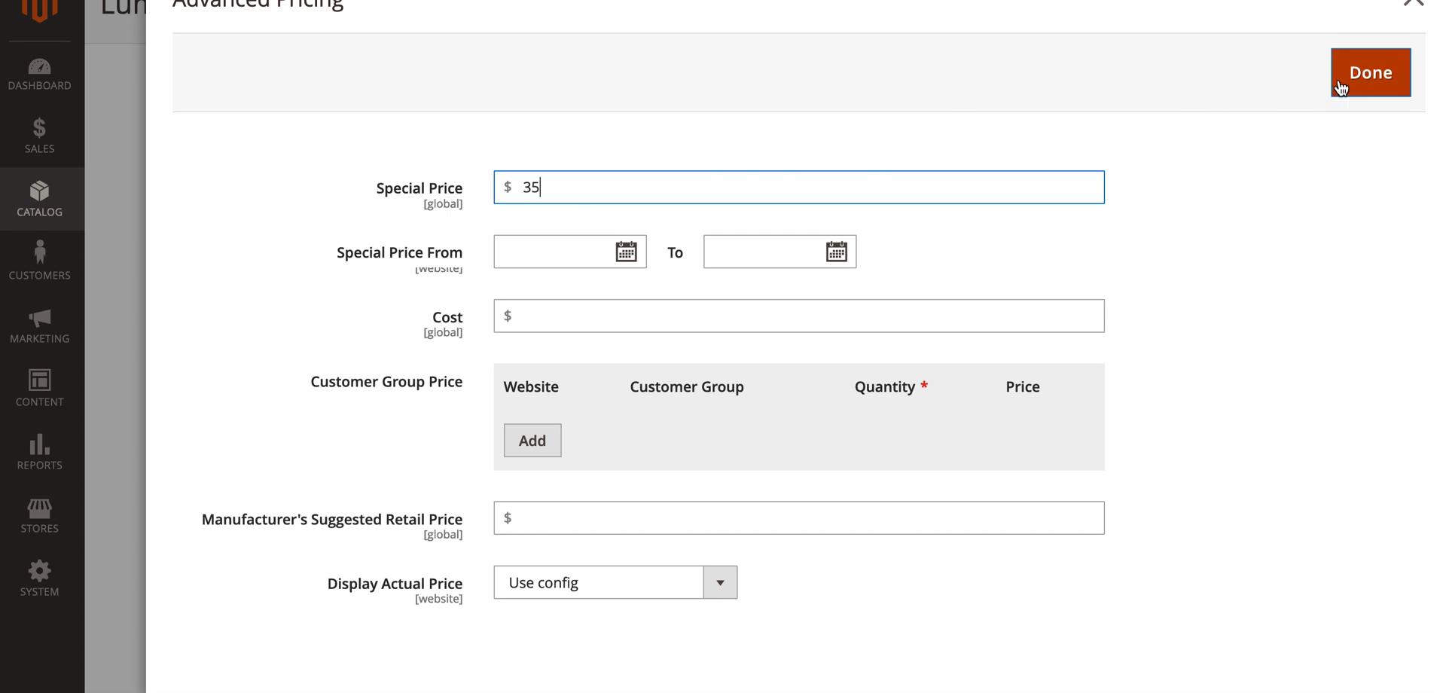
left_click(1340, 83)
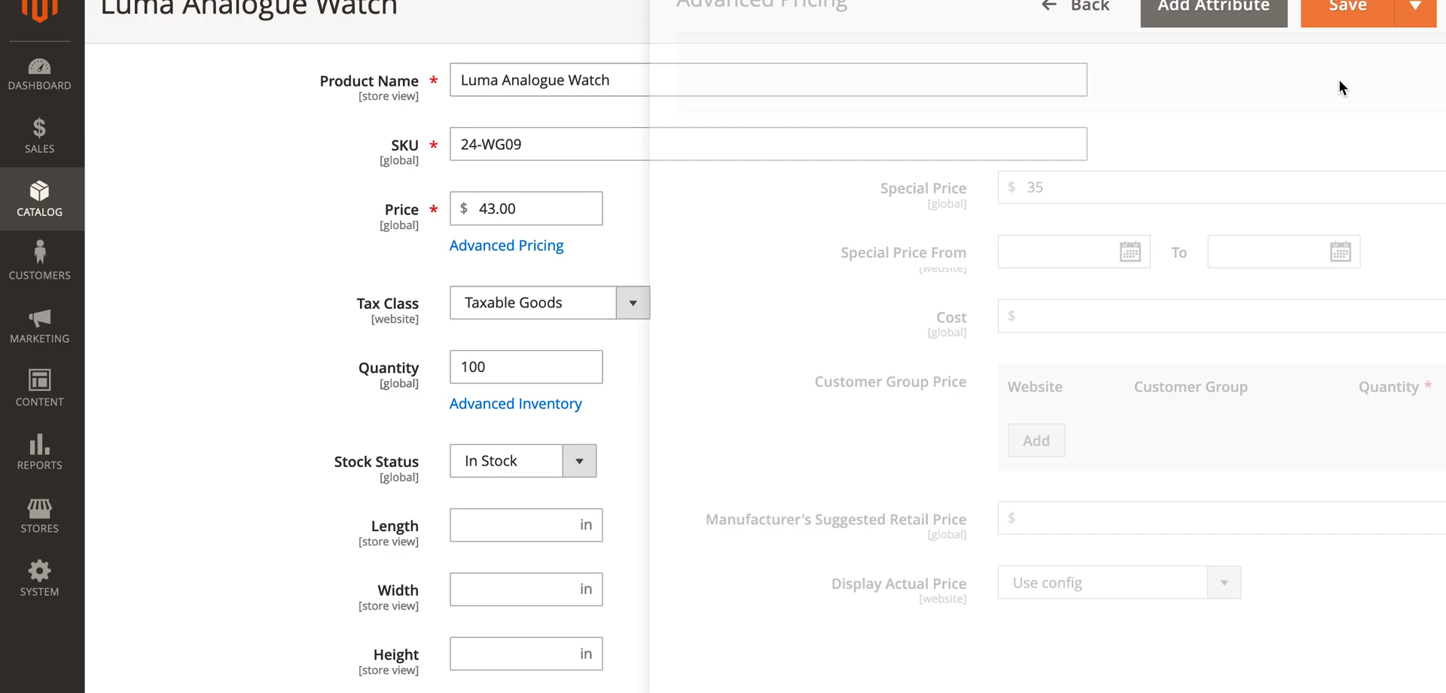
Save the watch and highlight its $35.00 special price over the regular $43.00 on the storefront
left_click(1315, 13)
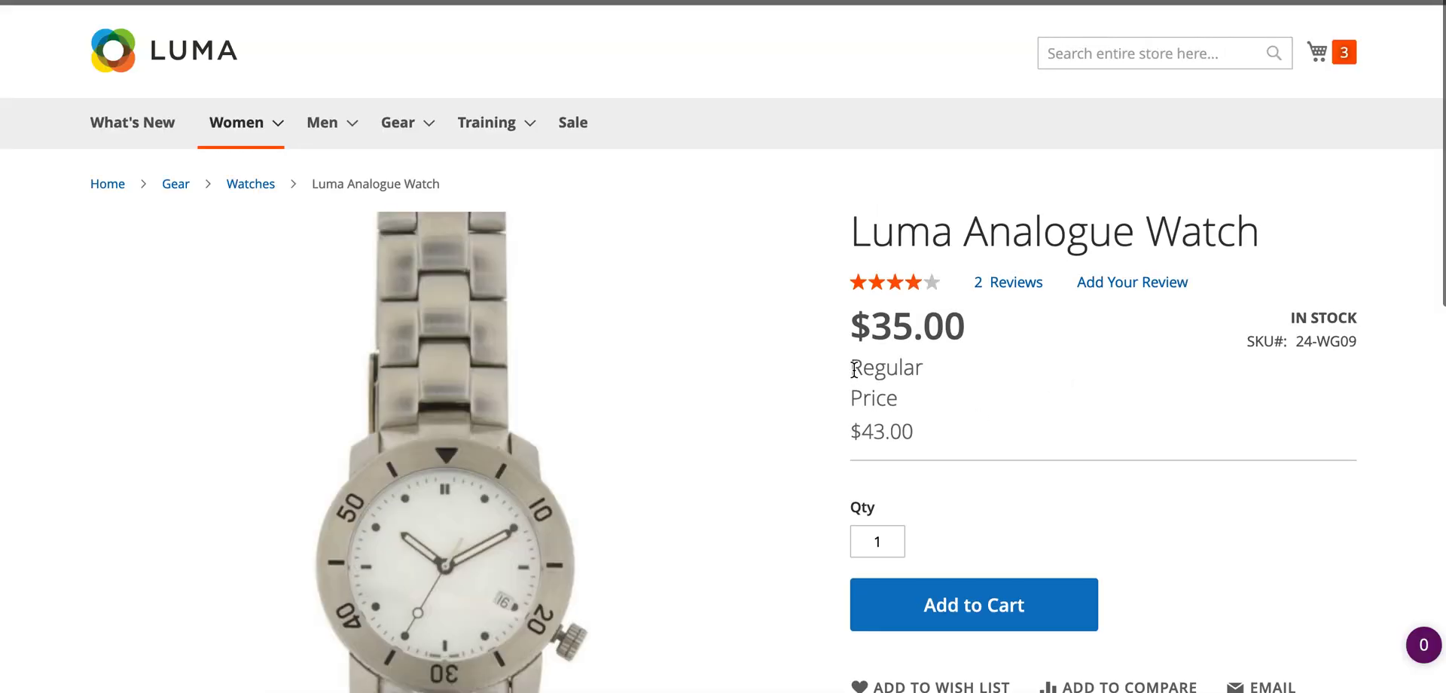
left_click_drag(852, 369, 942, 443)
left_click(942, 425)
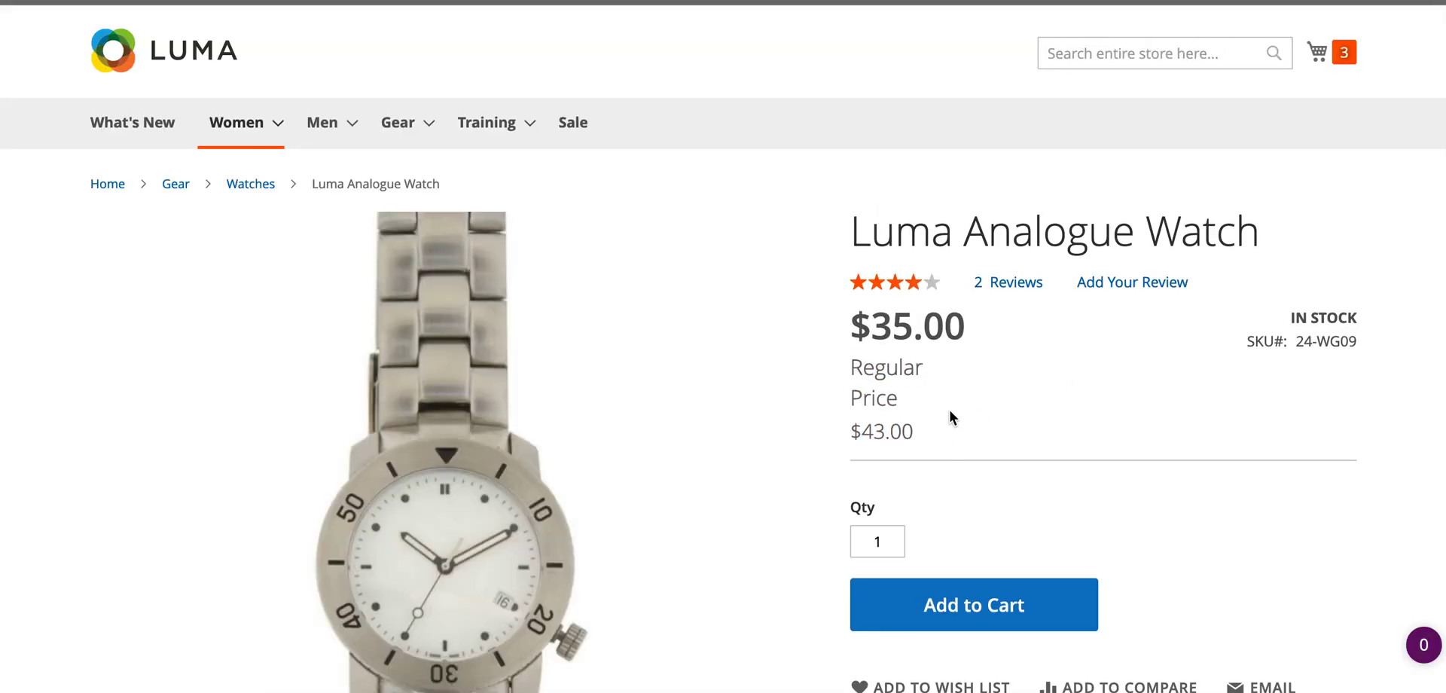
left_click_drag(988, 317, 856, 325)
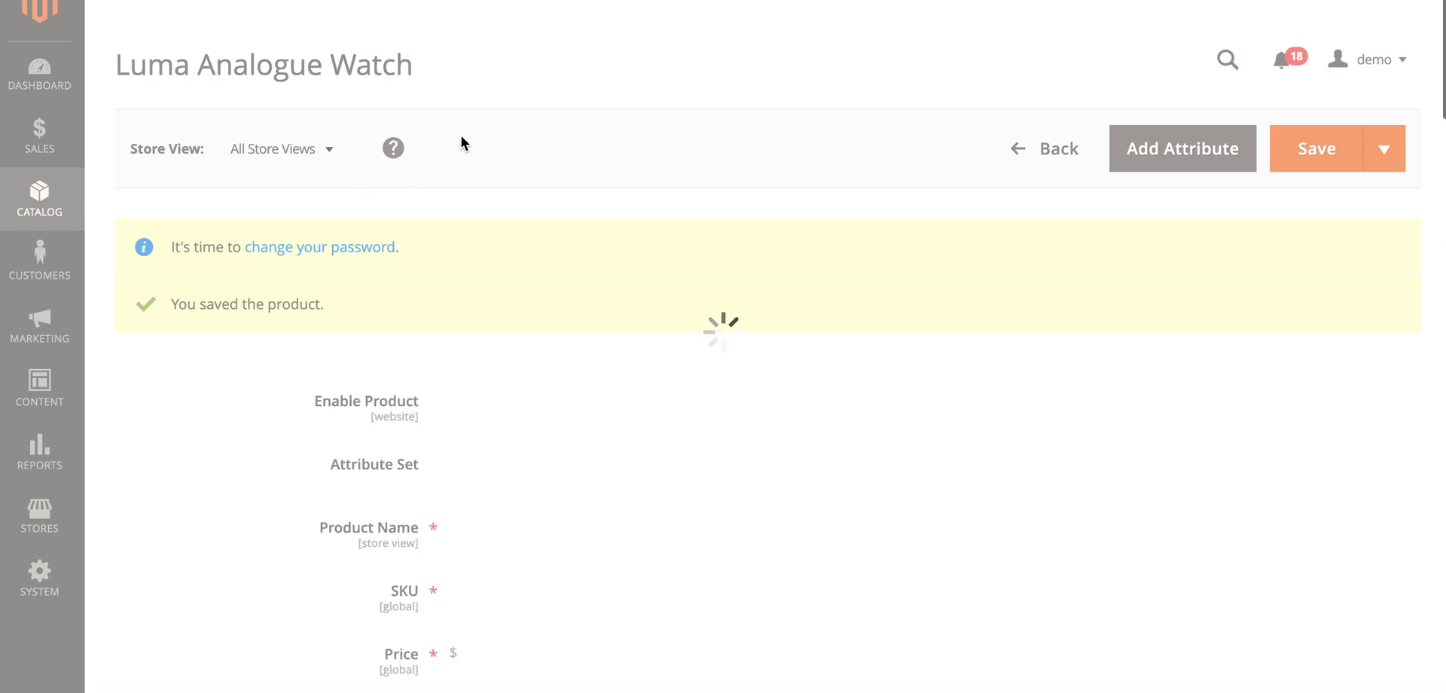
From Marketing > Cart Price Rules, start a new cart price rule
left_click(41, 353)
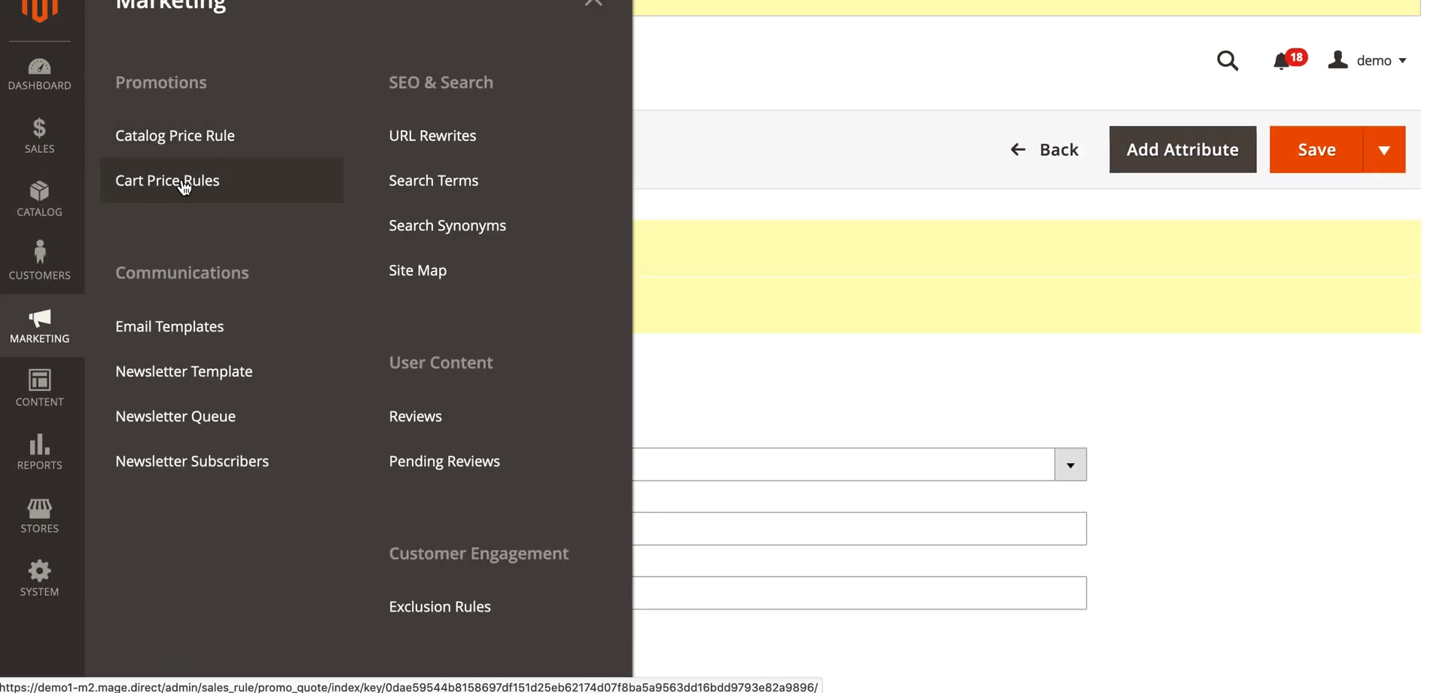
left_click(183, 186)
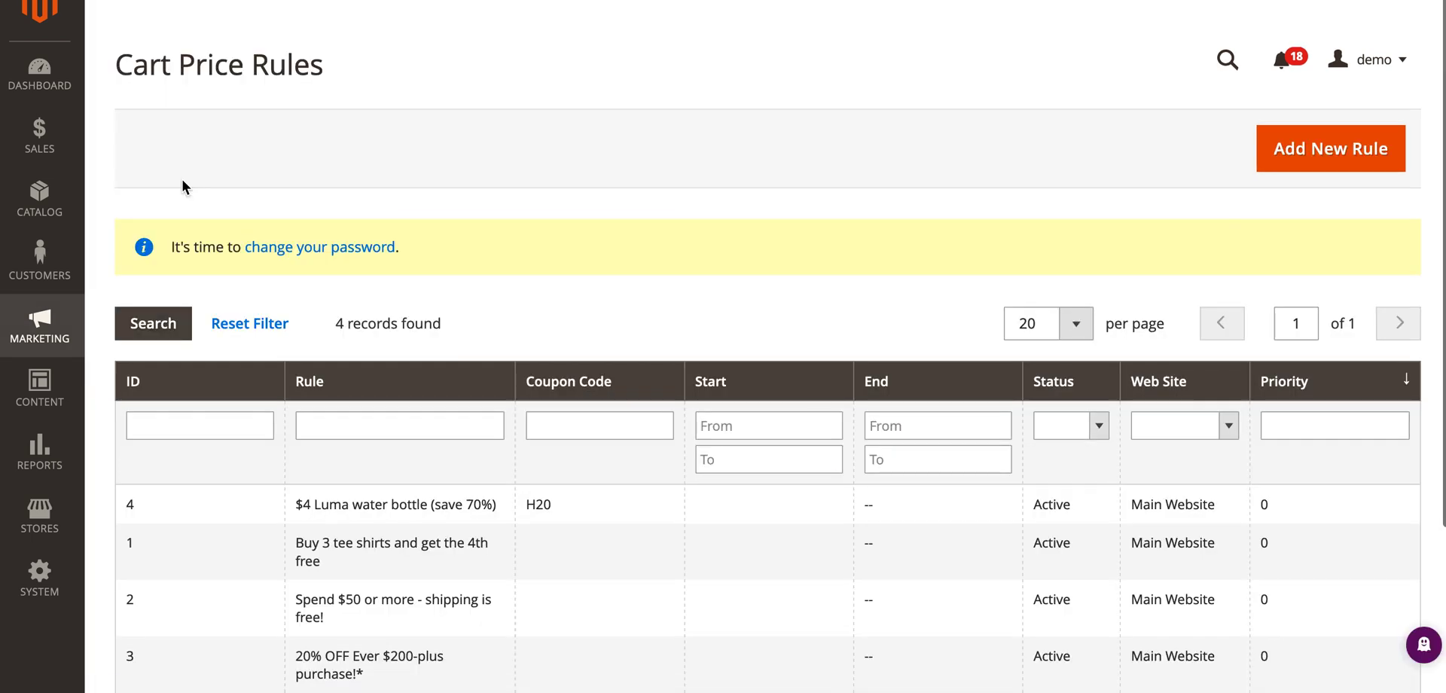
left_click(1295, 155)
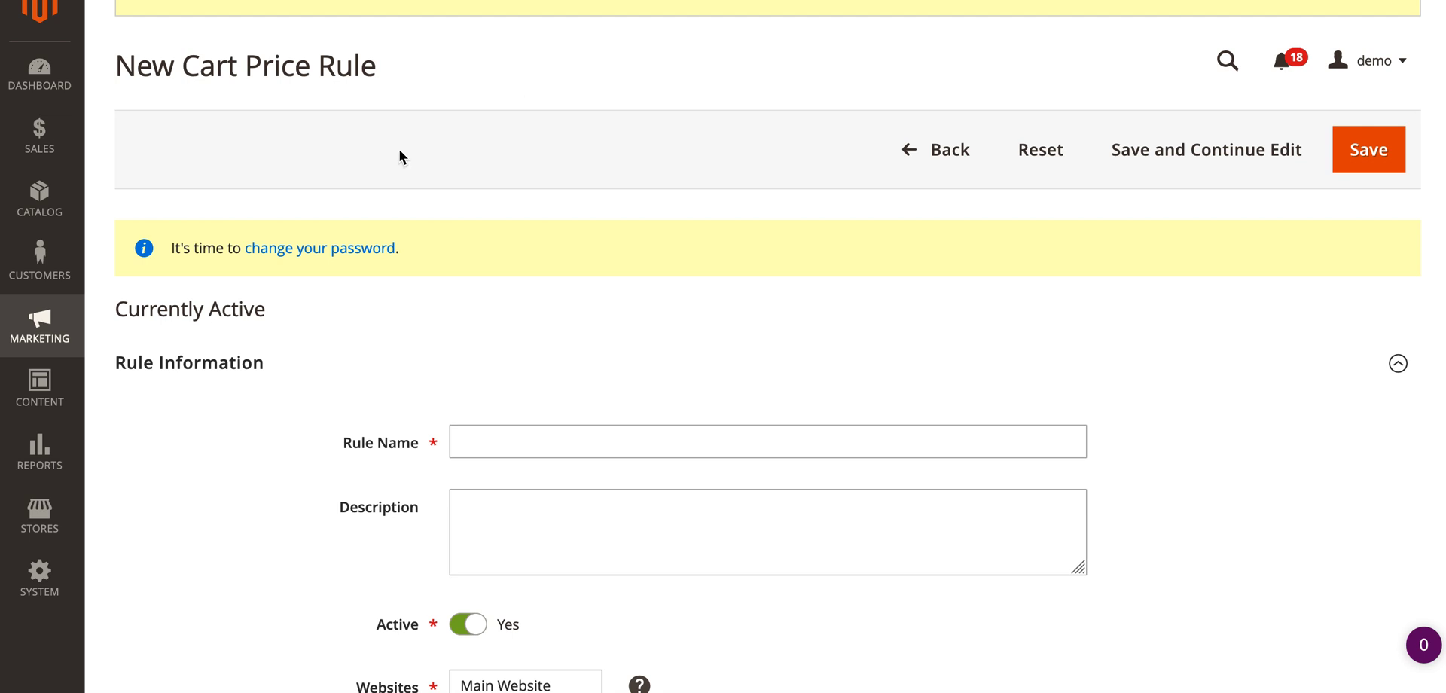
Name the new cart rule for $50, get $10 off and leave the description empty
left_click(41, 320)
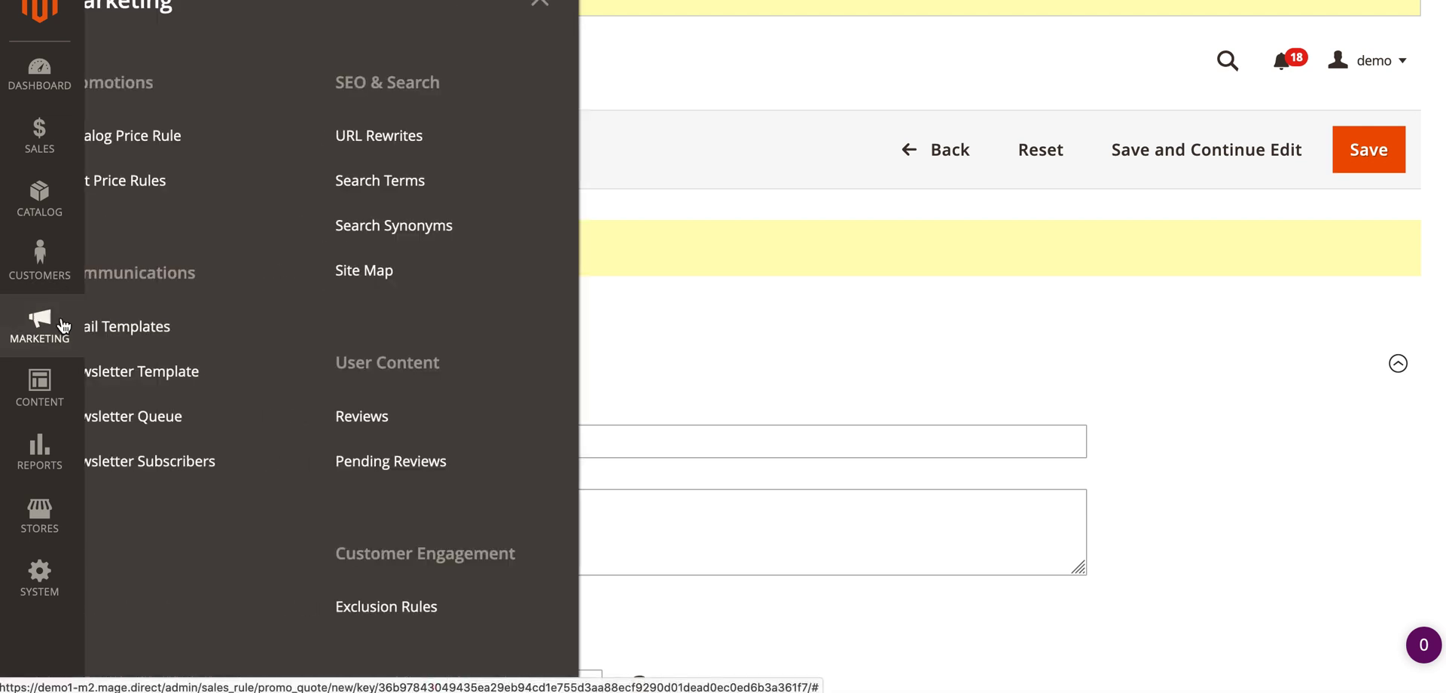
left_click(188, 183)
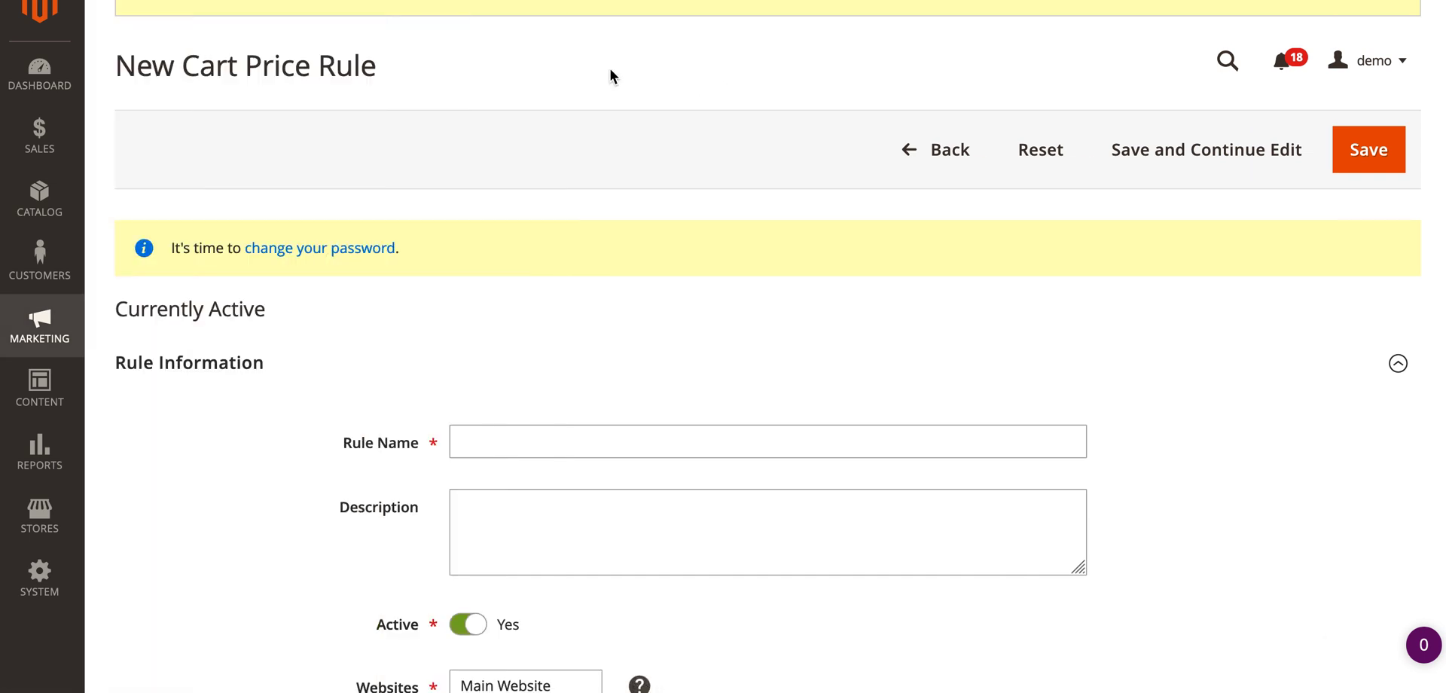
scroll(610, 69, "down", 5)
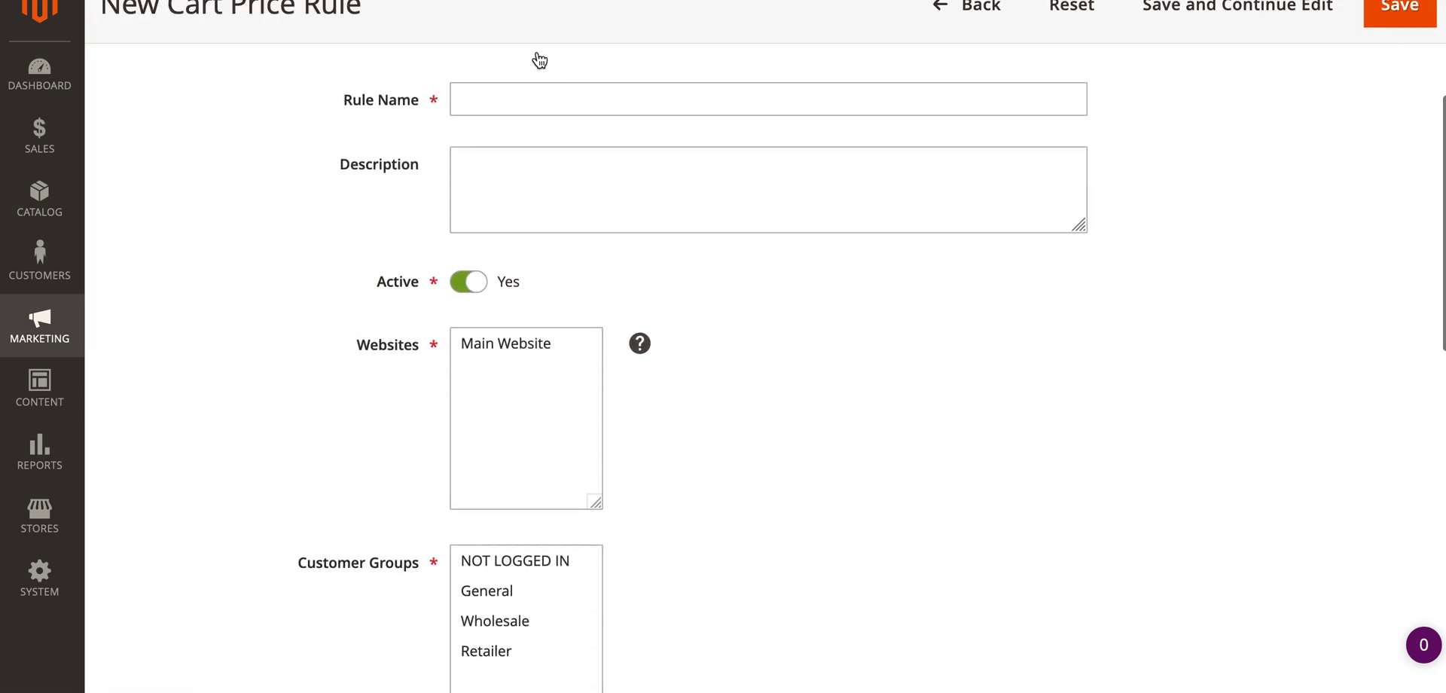
left_click(527, 93)
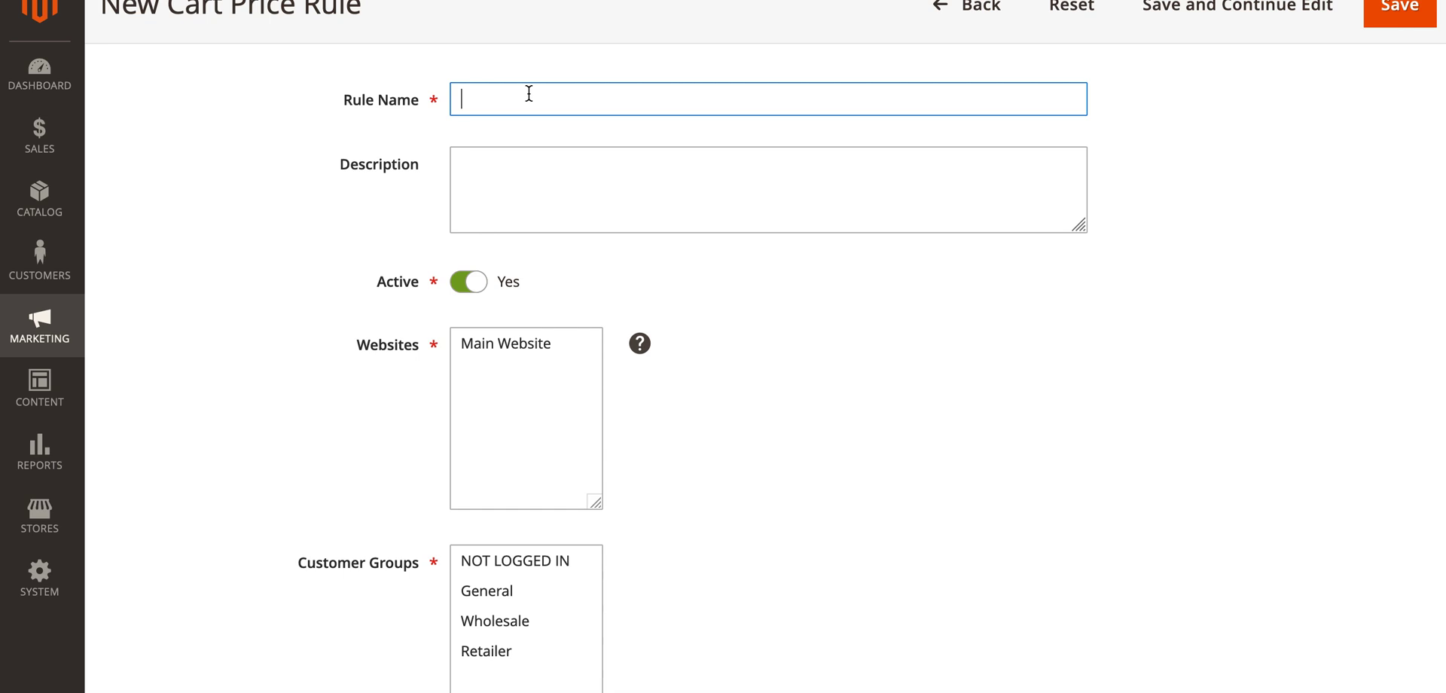
type("$50 off")
key("BackSpace")
key("BackSpace")
key("BackSpace")
type("get $10 off")
left_click(562, 200)
left_click(307, 248)
Apply the rule to Main Website and all four customer groups
scroll(309, 248, "down", 2)
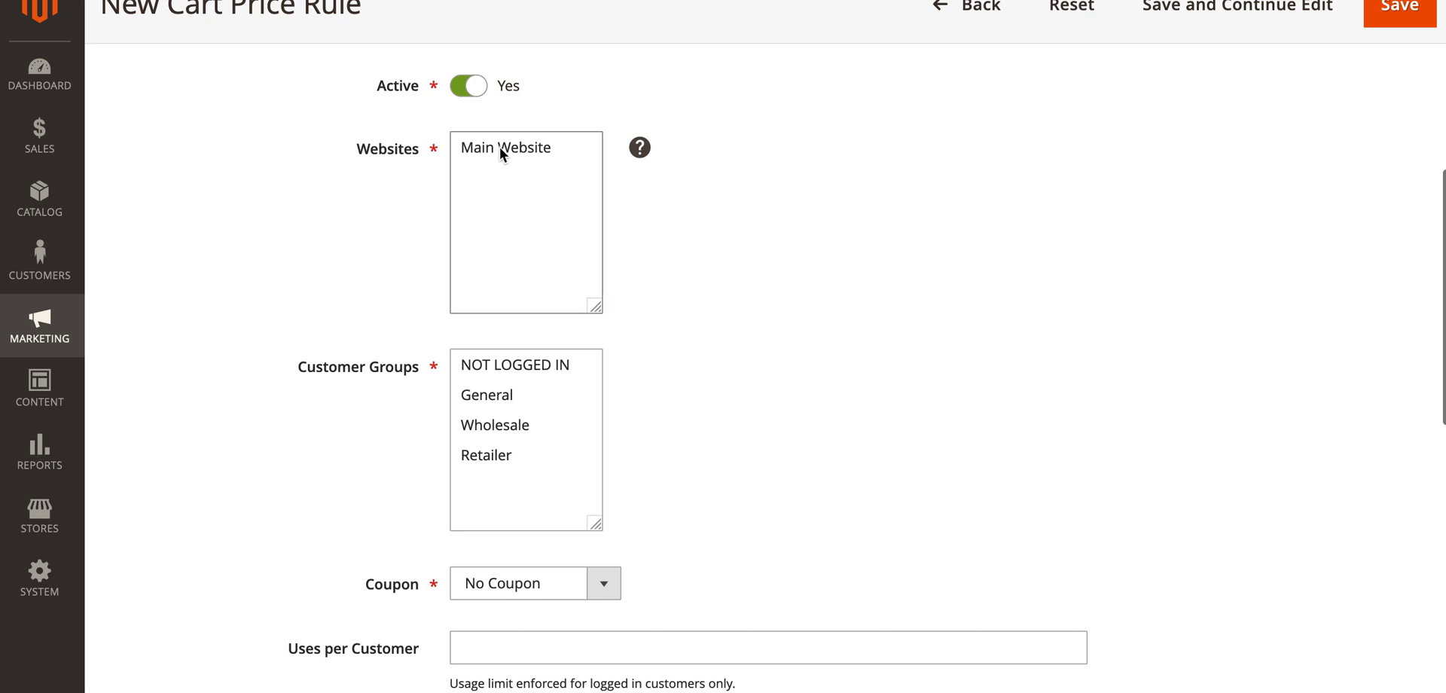
left_click(500, 147)
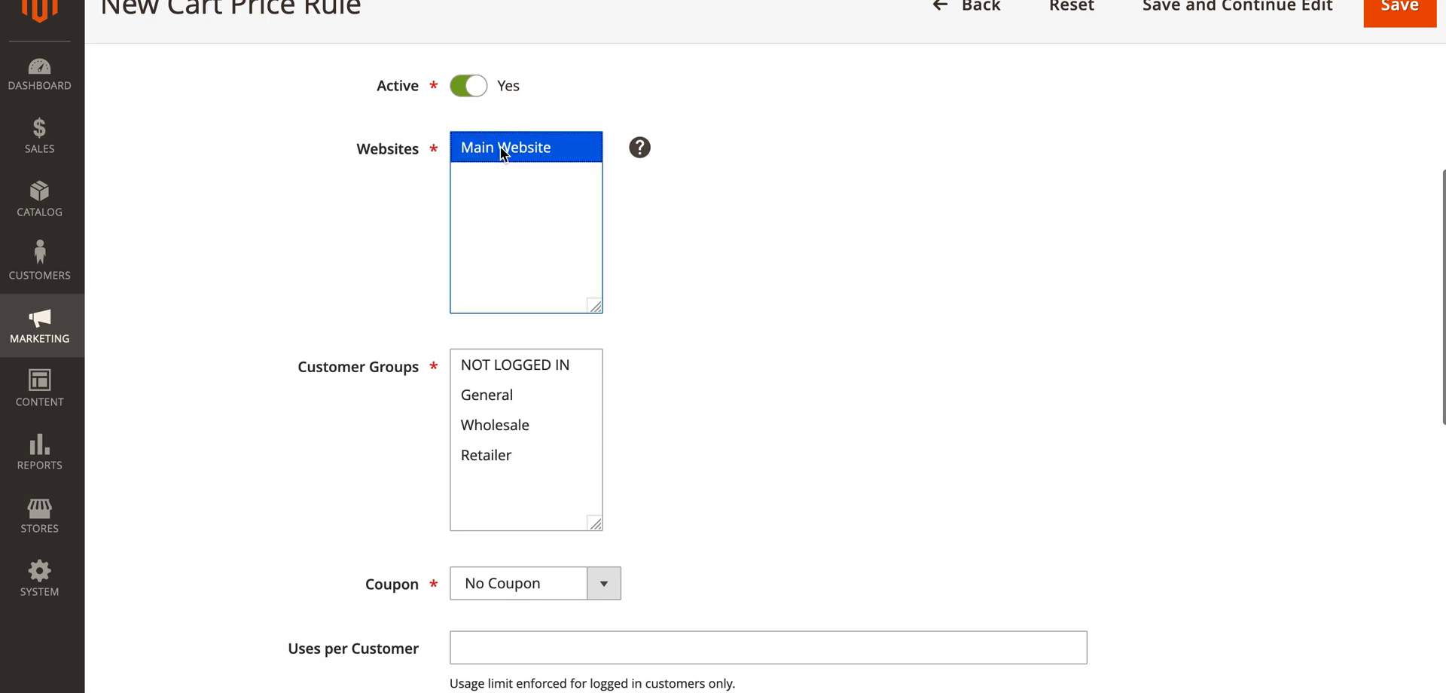
left_click(522, 369)
left_click(474, 468, "shift")
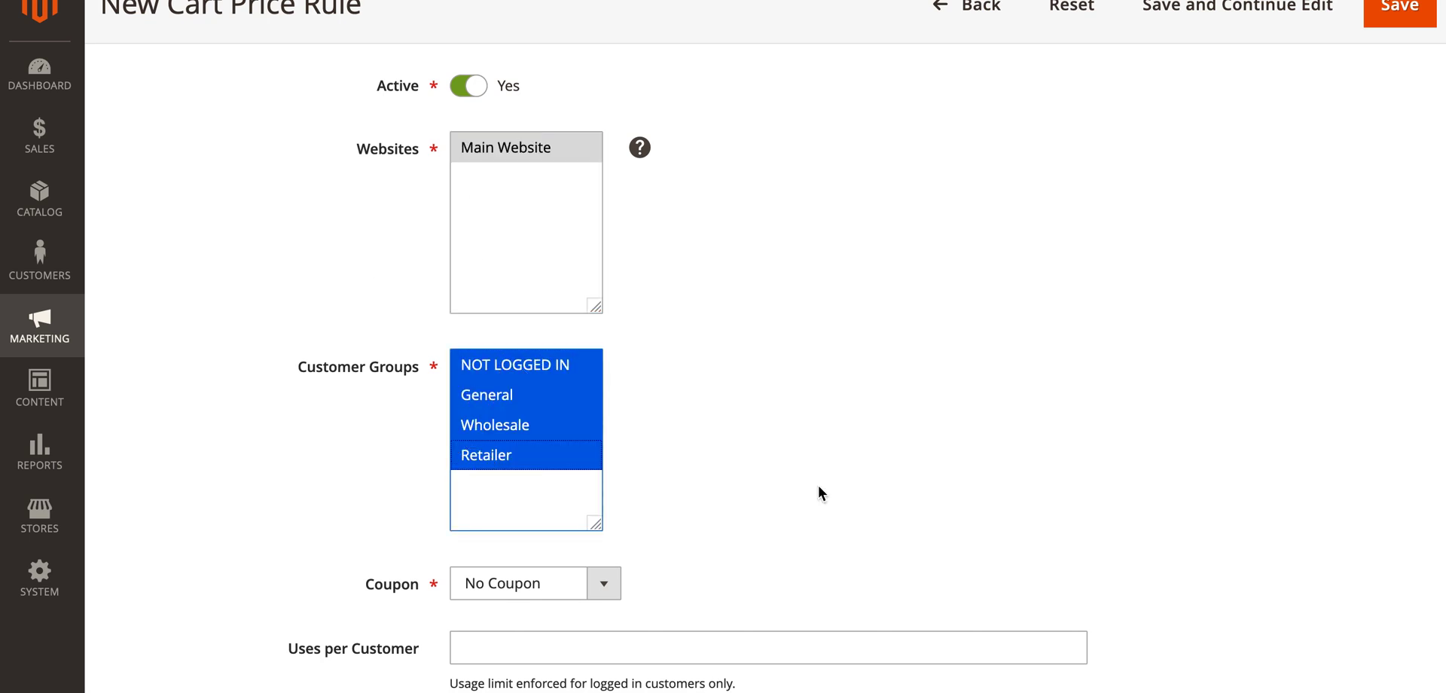
left_click(1078, 456)
Set the coupon option to No Coupon and expand the Conditions section
scroll(1077, 457, "down", 5)
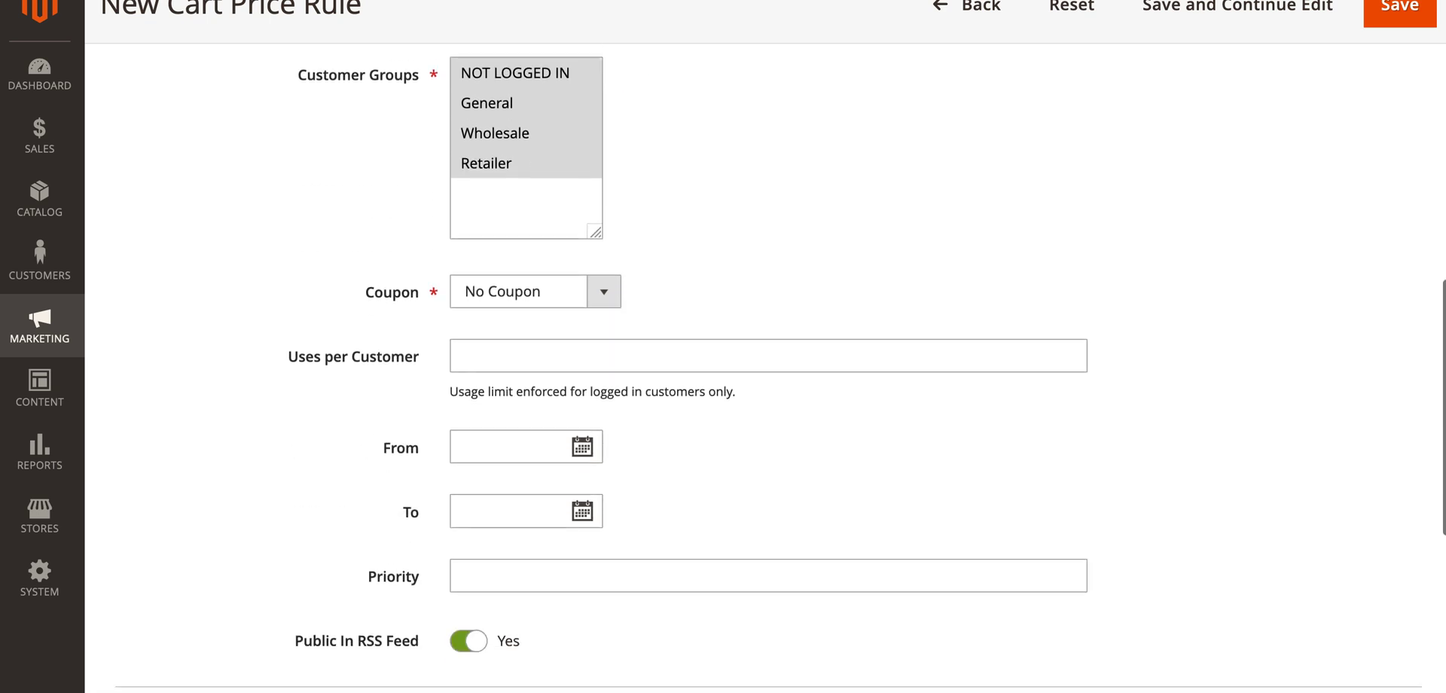
left_click(595, 254)
left_click(585, 256)
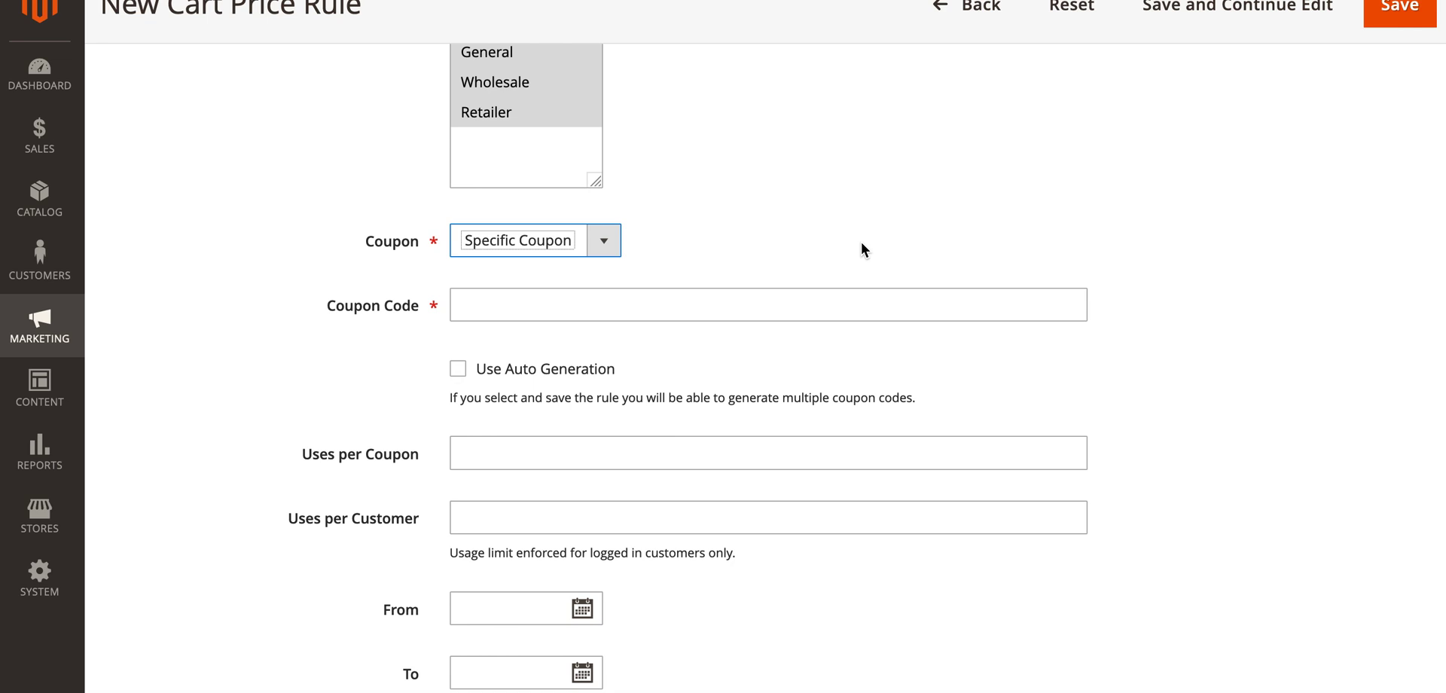
left_click(578, 253)
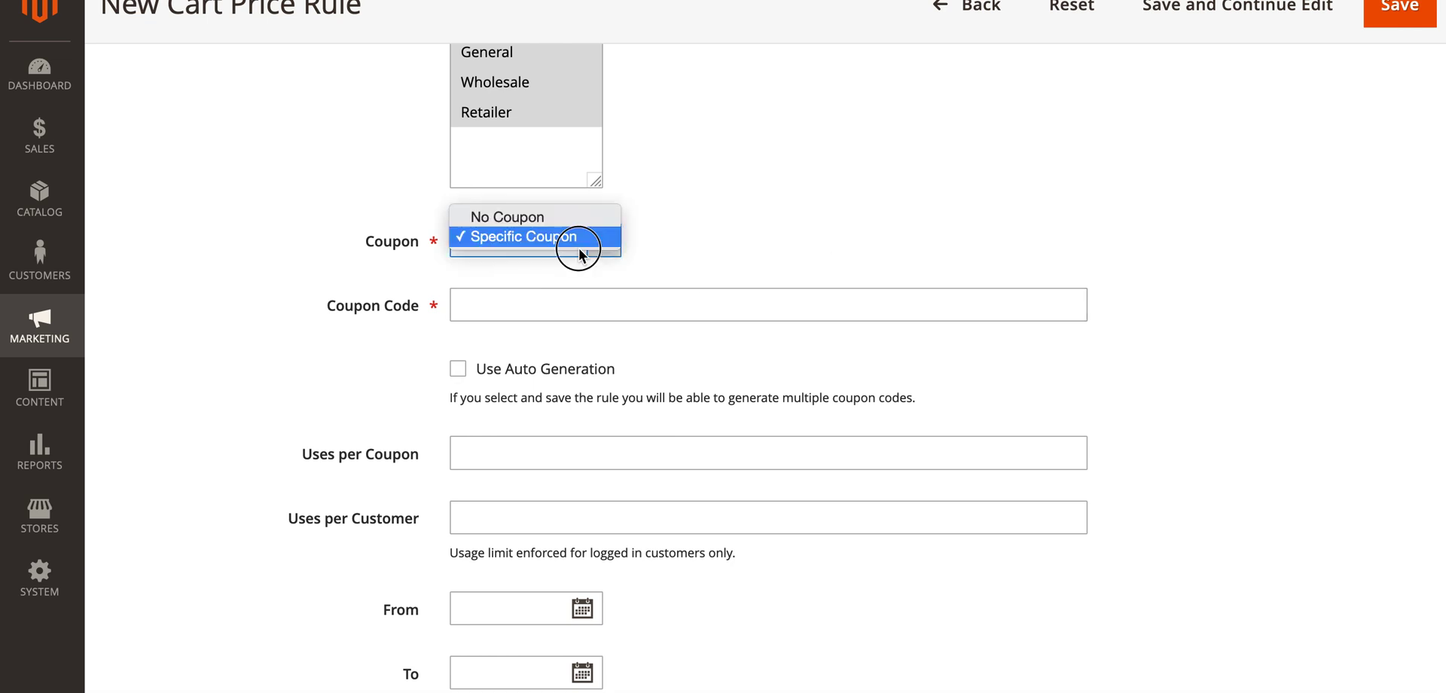
left_click(562, 224)
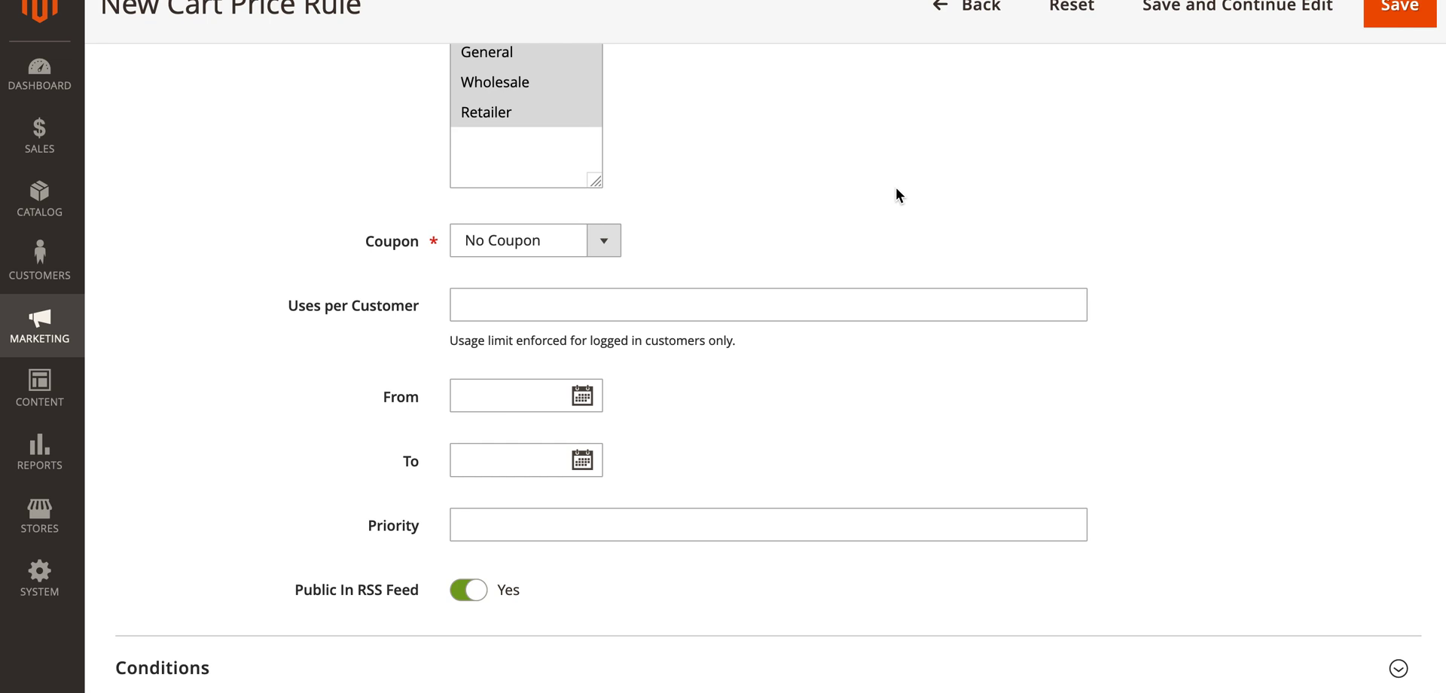
scroll(896, 188, "down", 2)
scroll(725, 296, "down", 8)
left_click(707, 310)
scroll(707, 313, "down", 4)
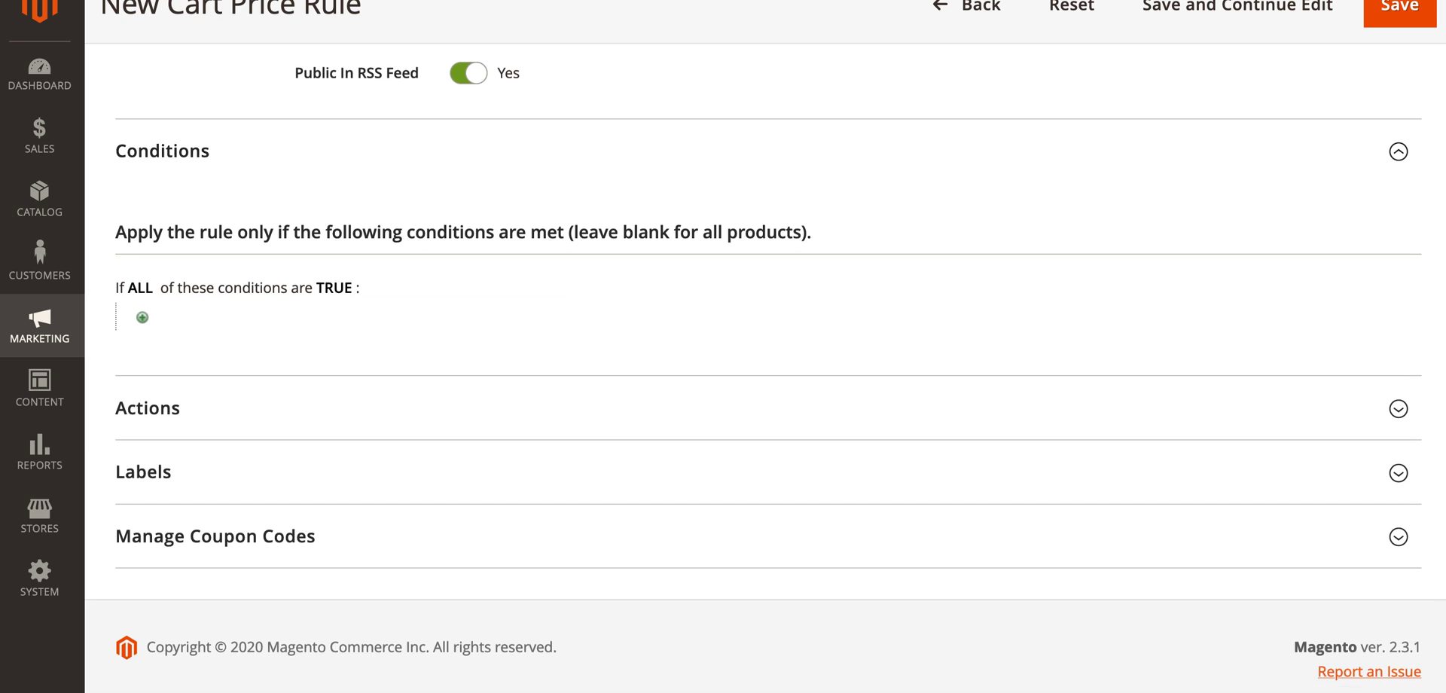
Add the condition: Subtotal equals or greater than 50
left_click(142, 318)
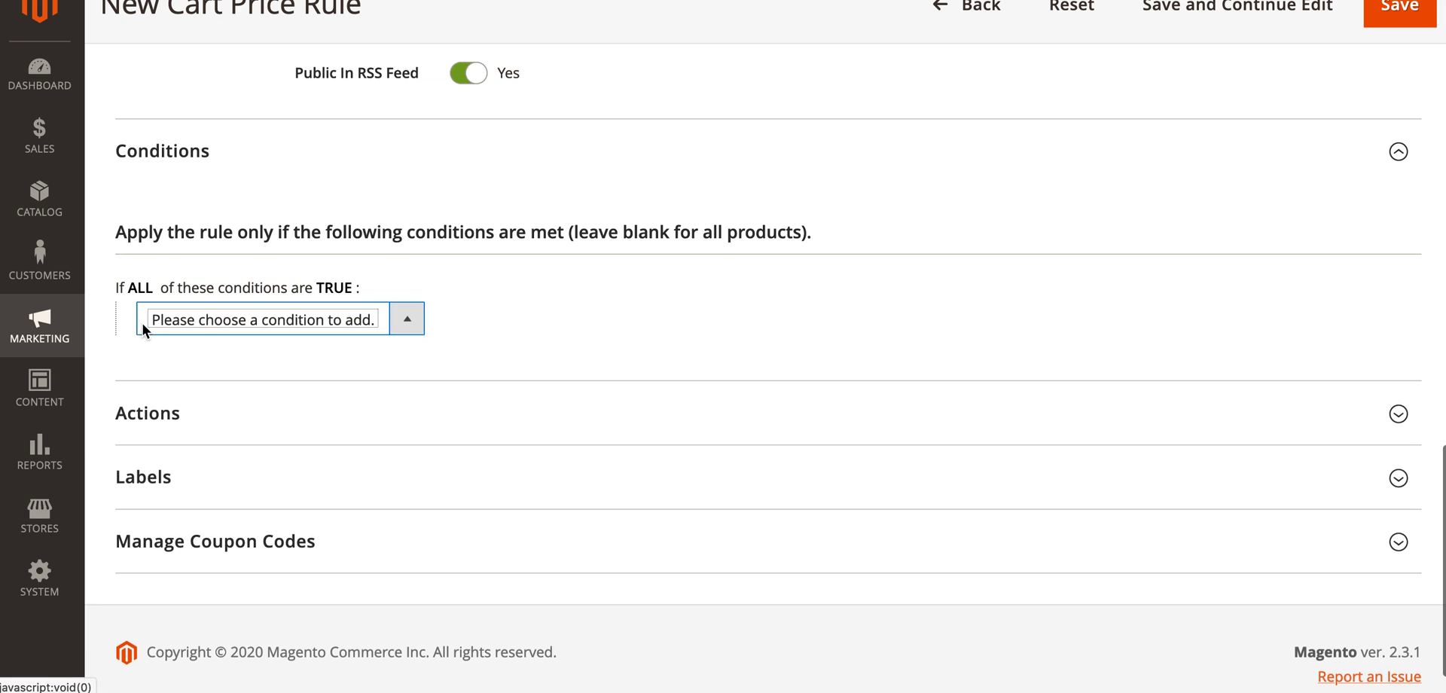
left_click(191, 321)
left_click(211, 412)
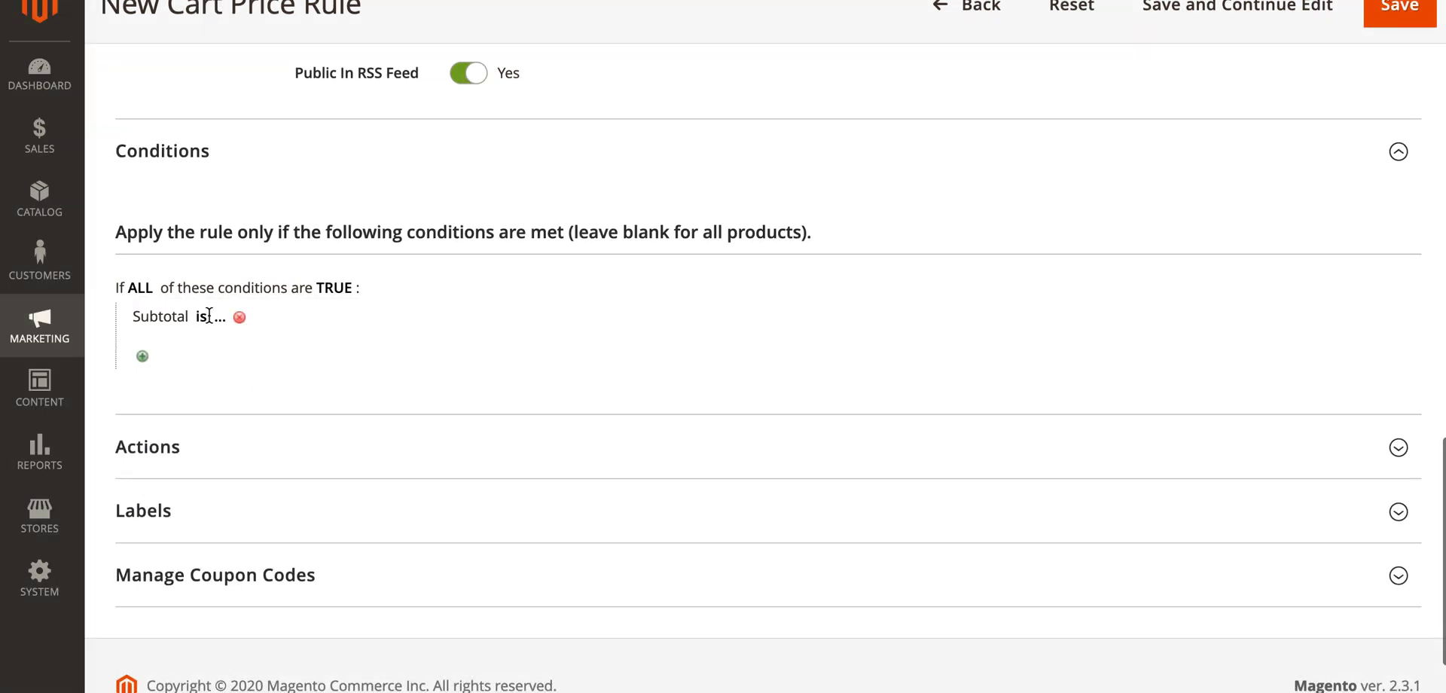
left_click(195, 314)
left_click(219, 322)
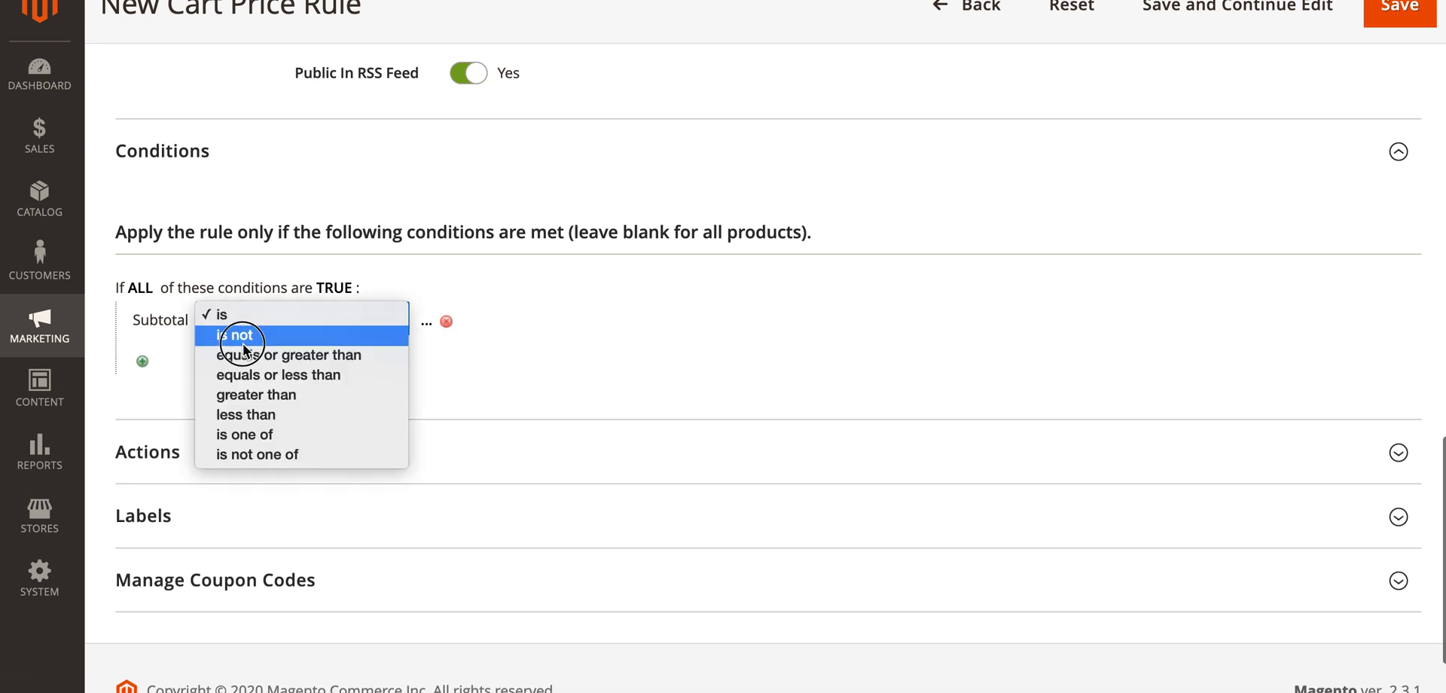
left_click(269, 357)
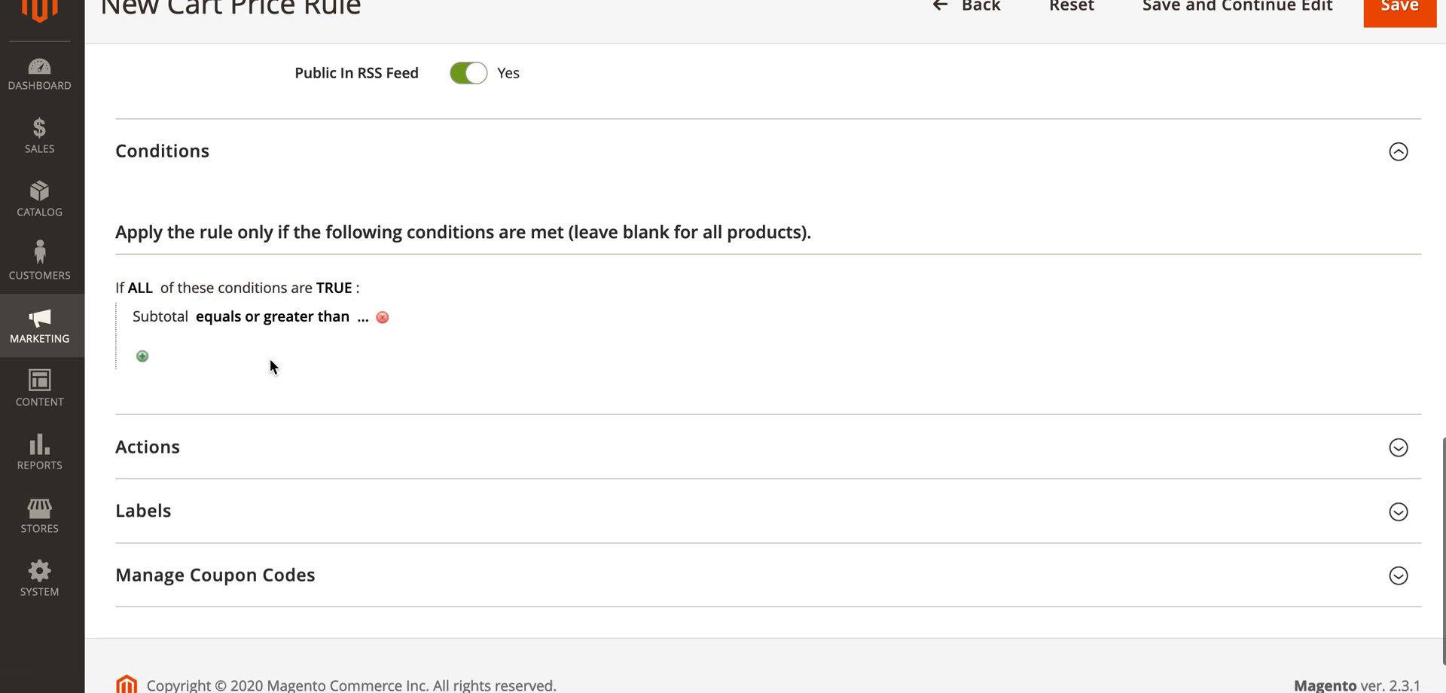
left_click(360, 319)
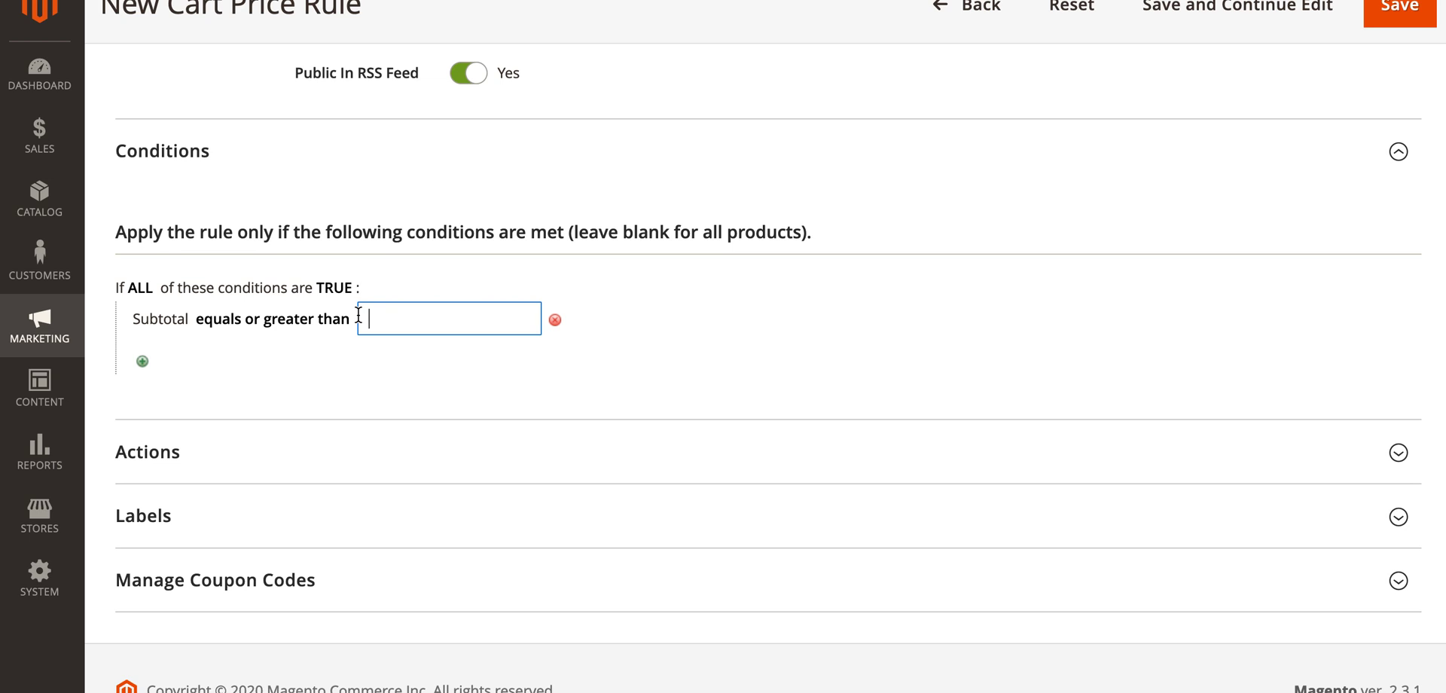
type("50")
left_click(838, 266)
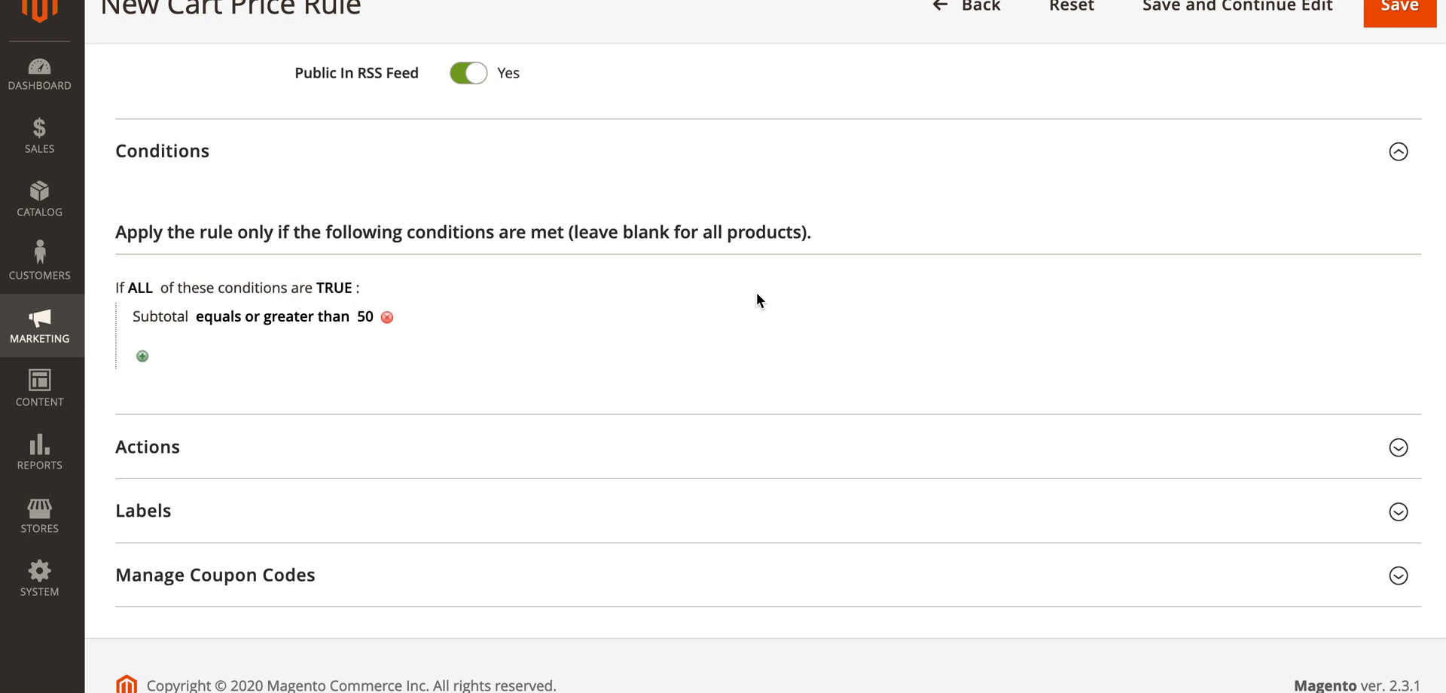
scroll(677, 391, "down", 2)
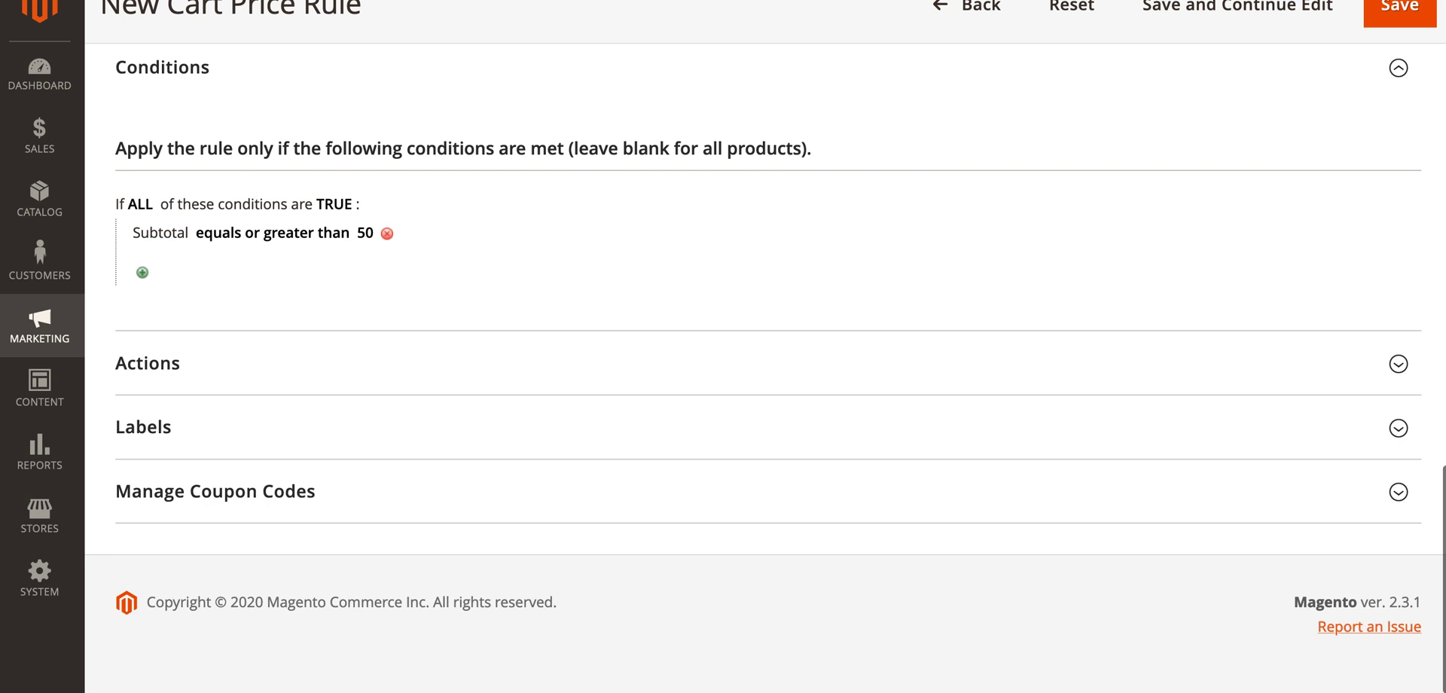
In Actions, set a Fixed amount discount of 10 with Maximum Qty 1
left_click(644, 353)
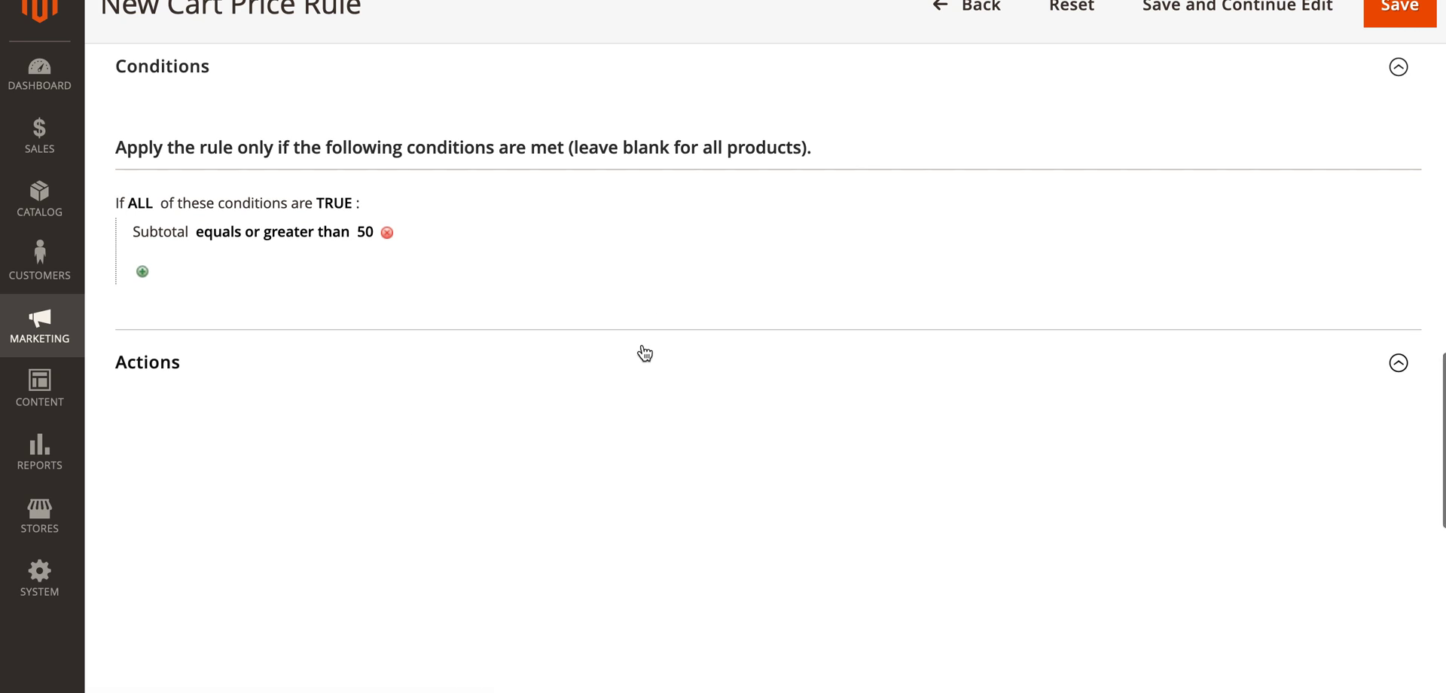
left_click(597, 377)
left_click(597, 376)
scroll(306, 422, "down", 3)
left_click(597, 291)
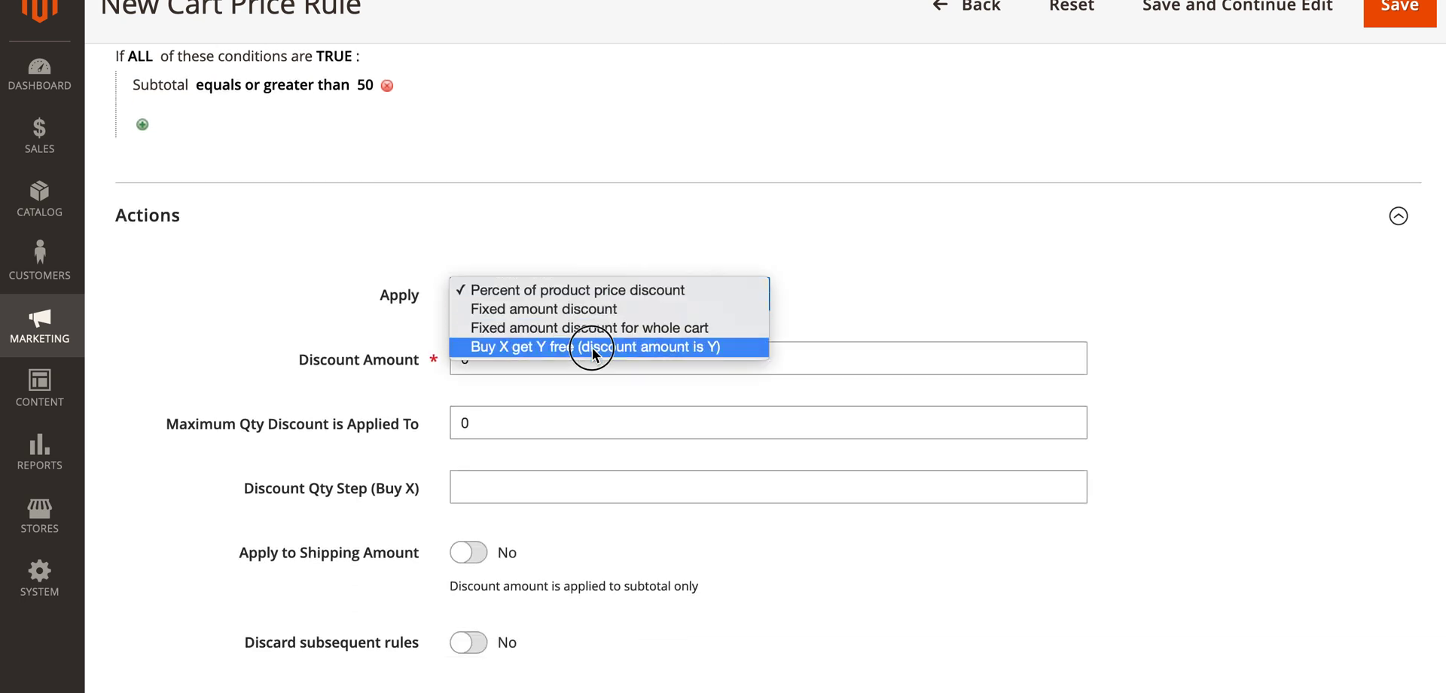
left_click(581, 309)
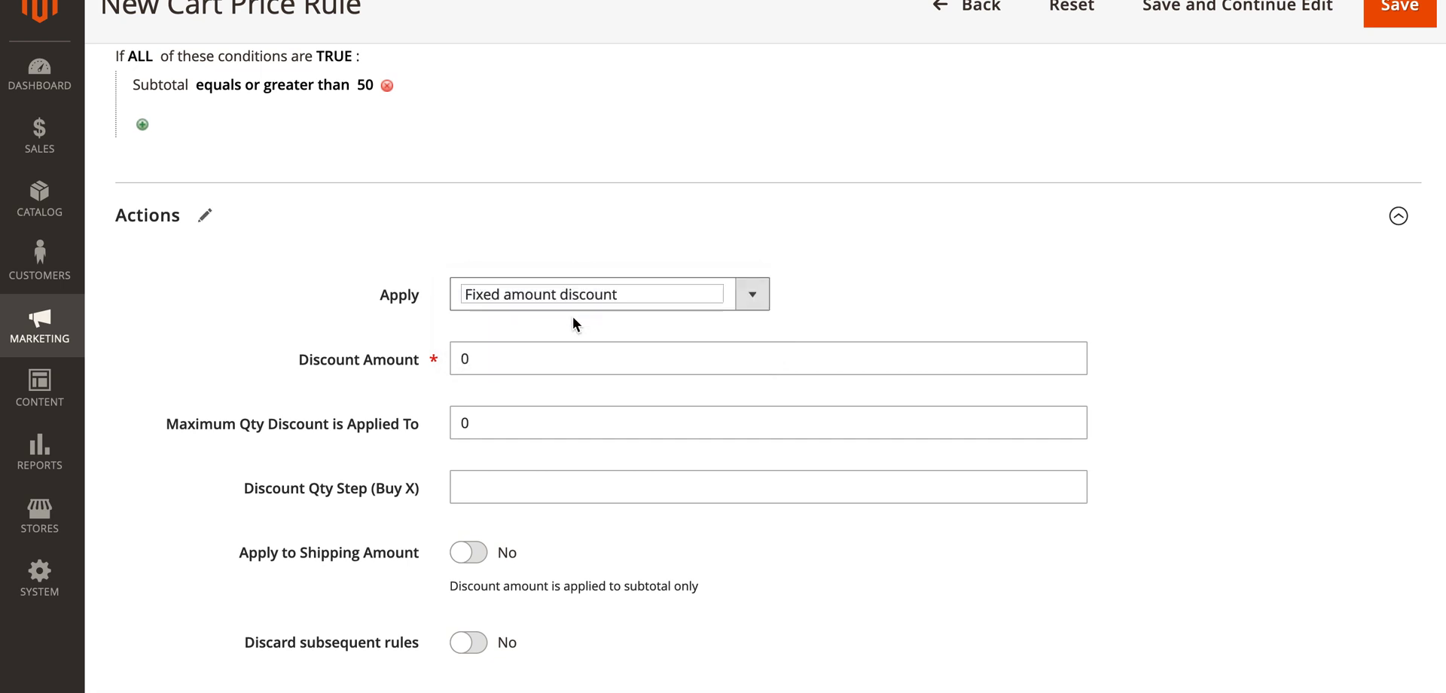
left_click(462, 359)
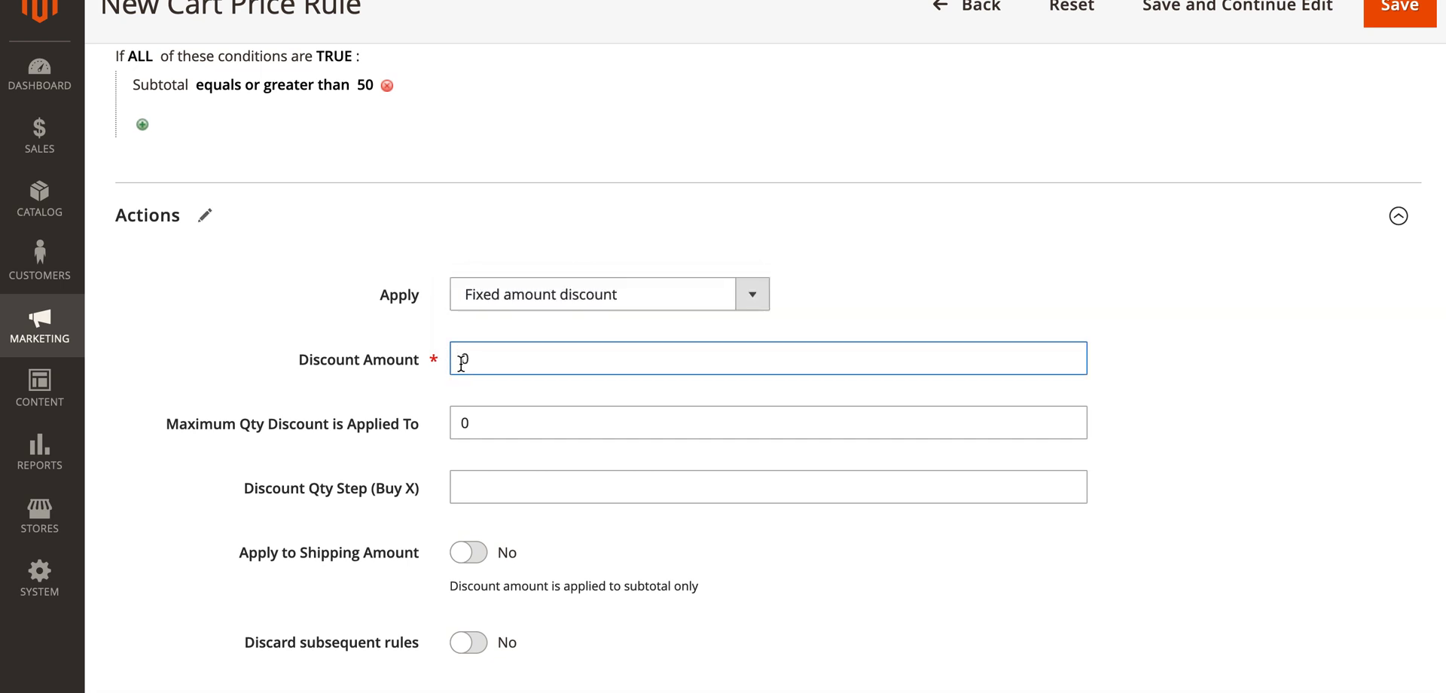
type("1")
left_click(490, 367)
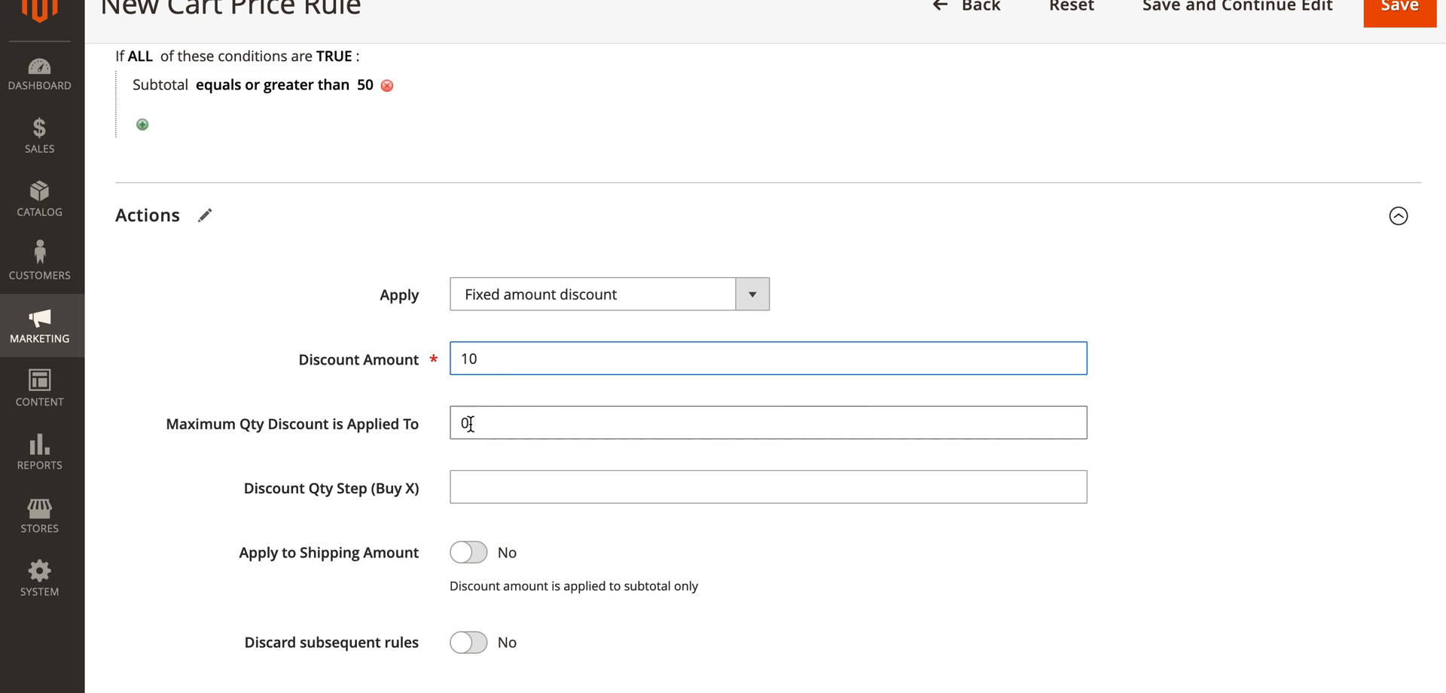
left_click(413, 424)
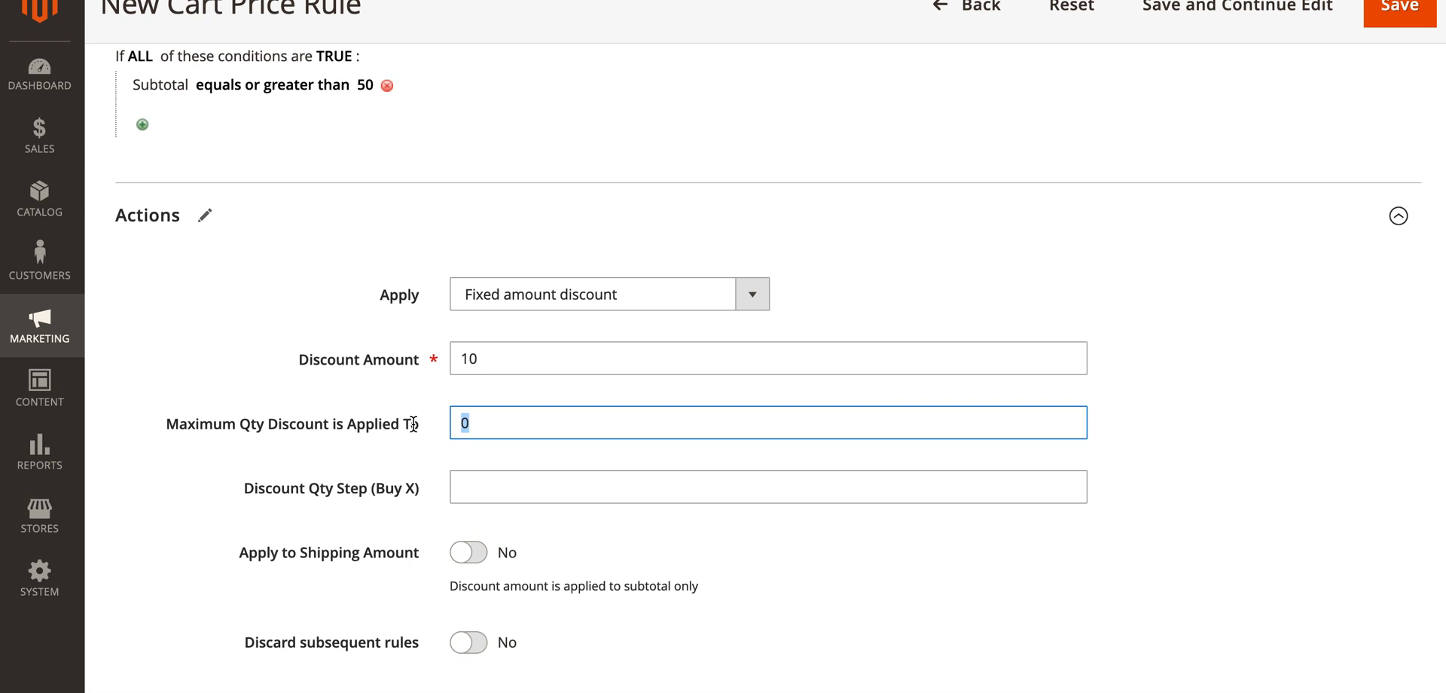
type("1")
left_click(308, 391)
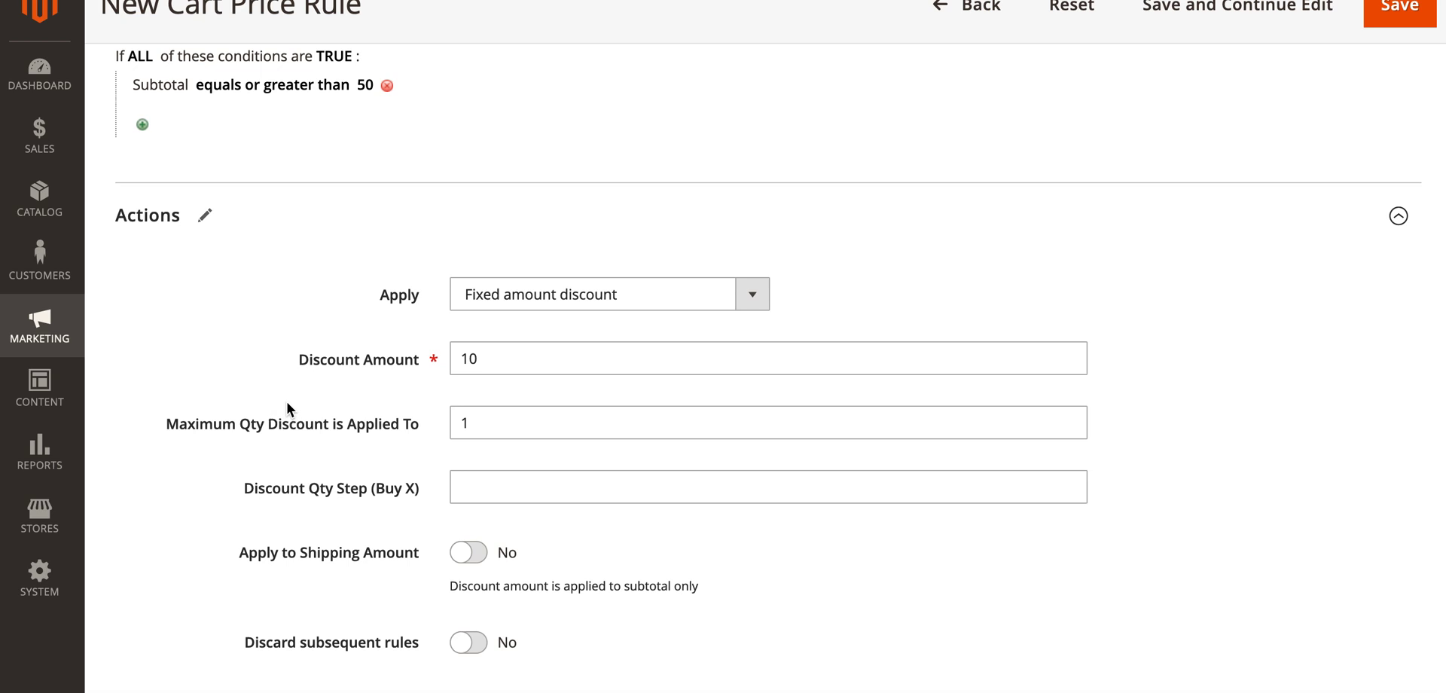
Set Free Shipping to No and save the cart price rule
scroll(286, 401, "down", 5)
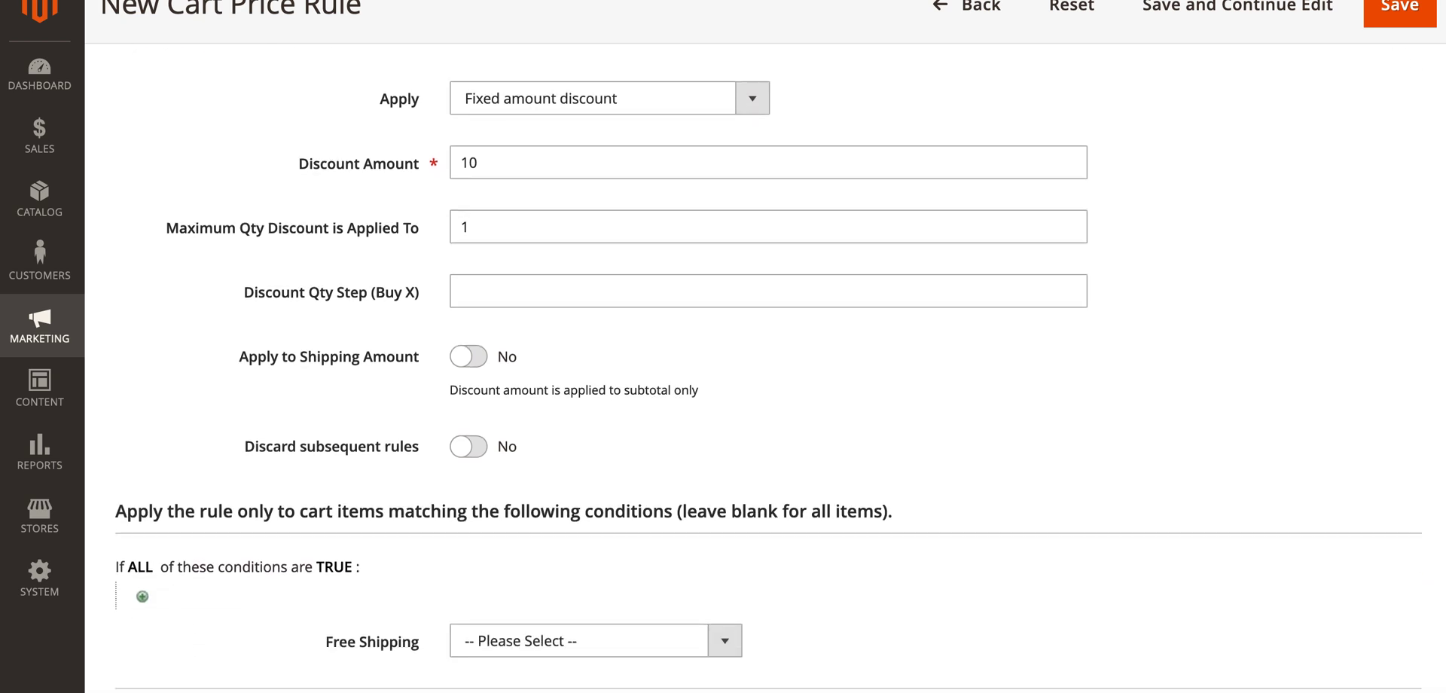
scroll(418, 494, "down", 3)
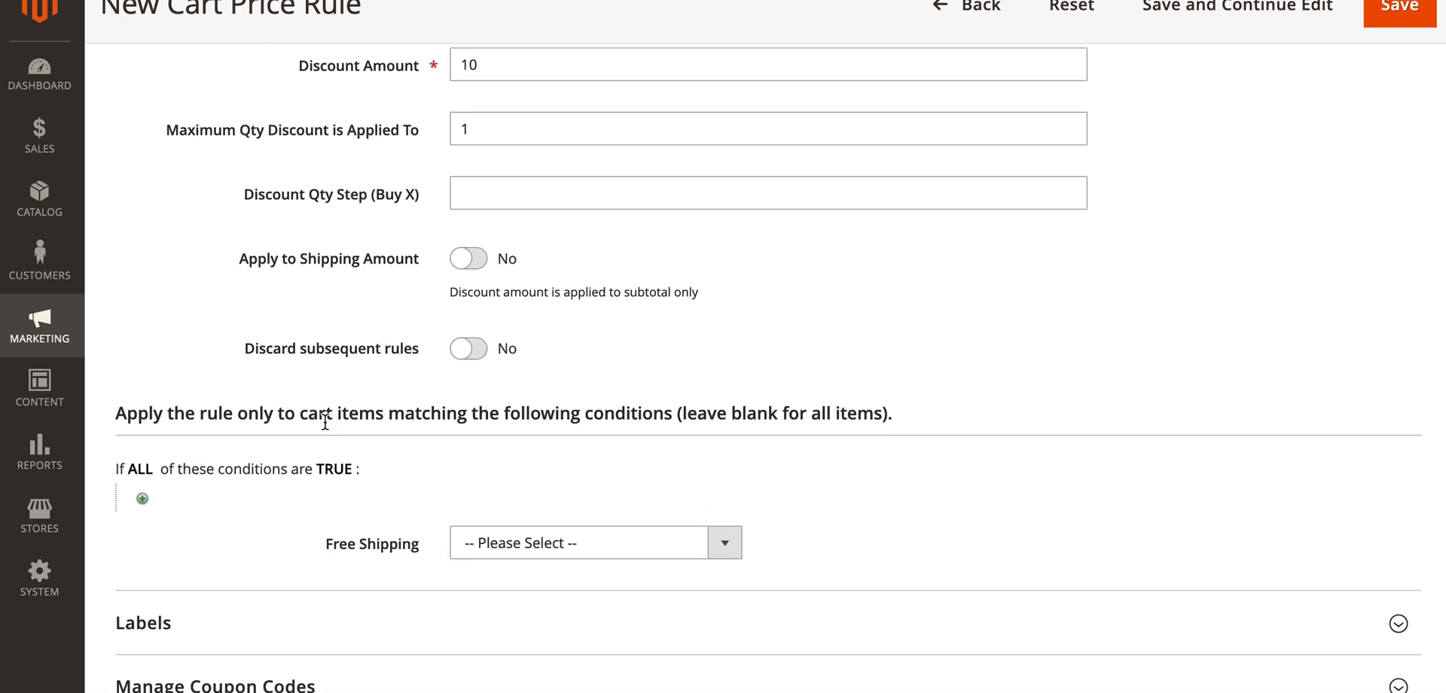
left_click(709, 539)
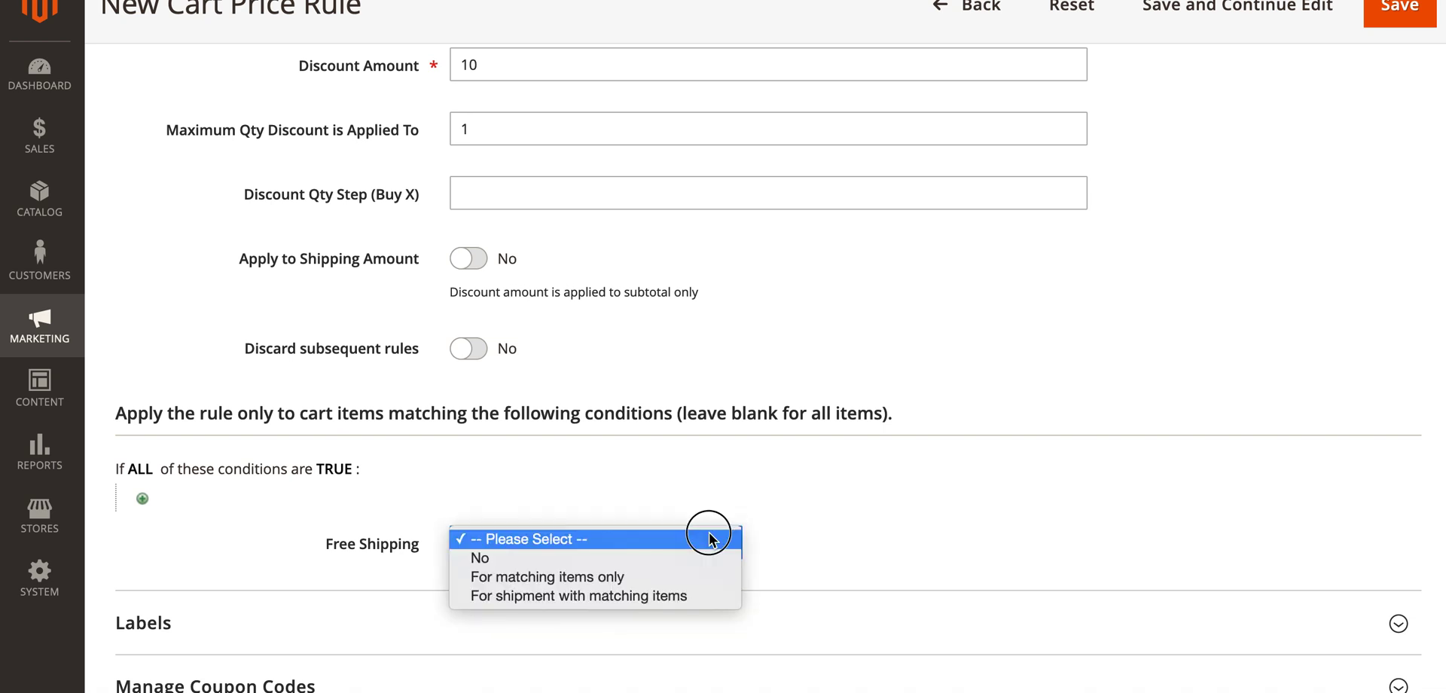
left_click(680, 559)
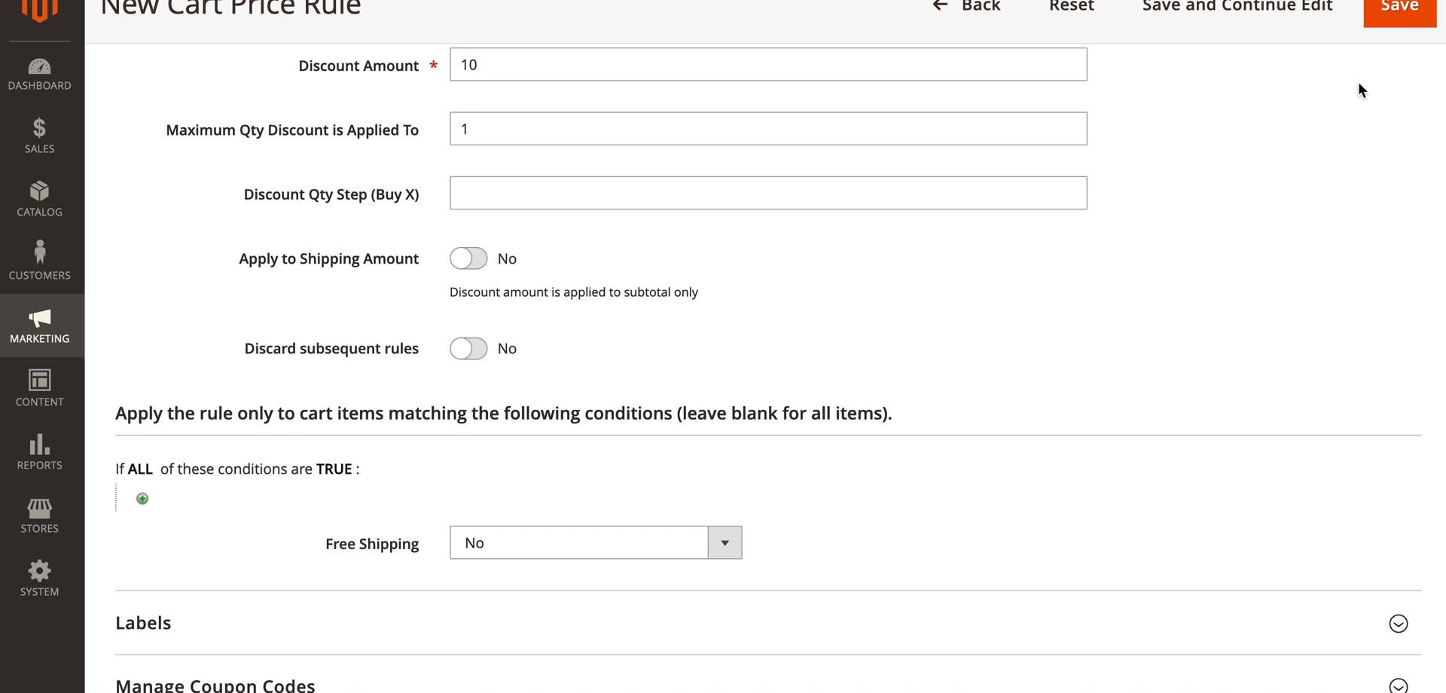
left_click(1391, 13)
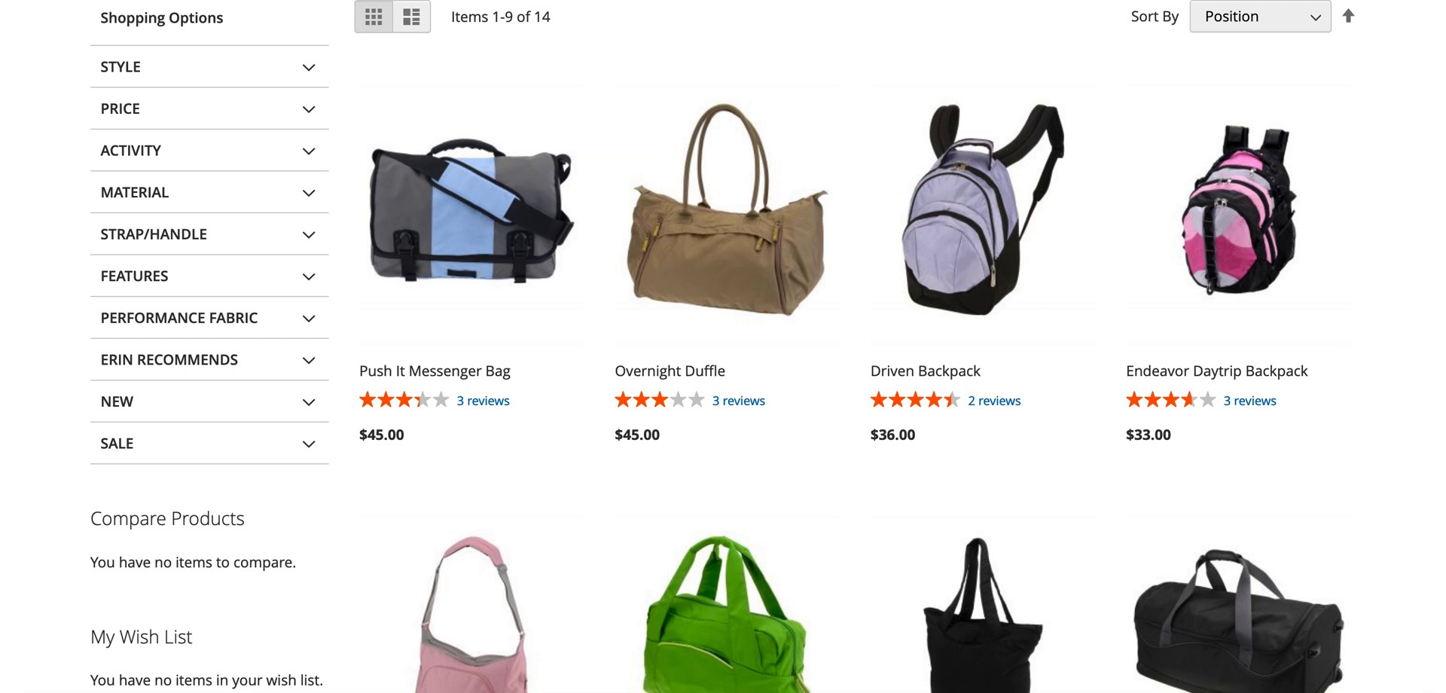
Scroll through the Gear > Bags product grid to check the bag prices
scroll(825, 57, "up", 5)
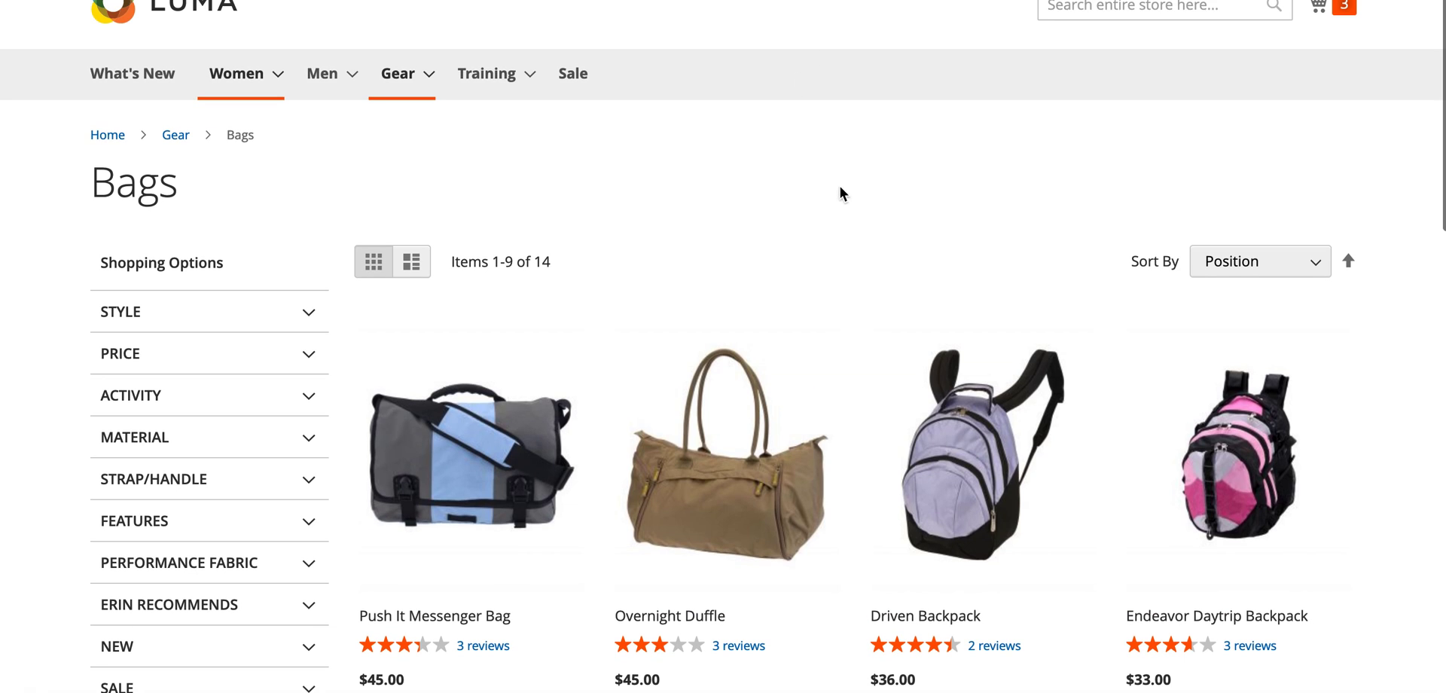
mouse_move(398, 78)
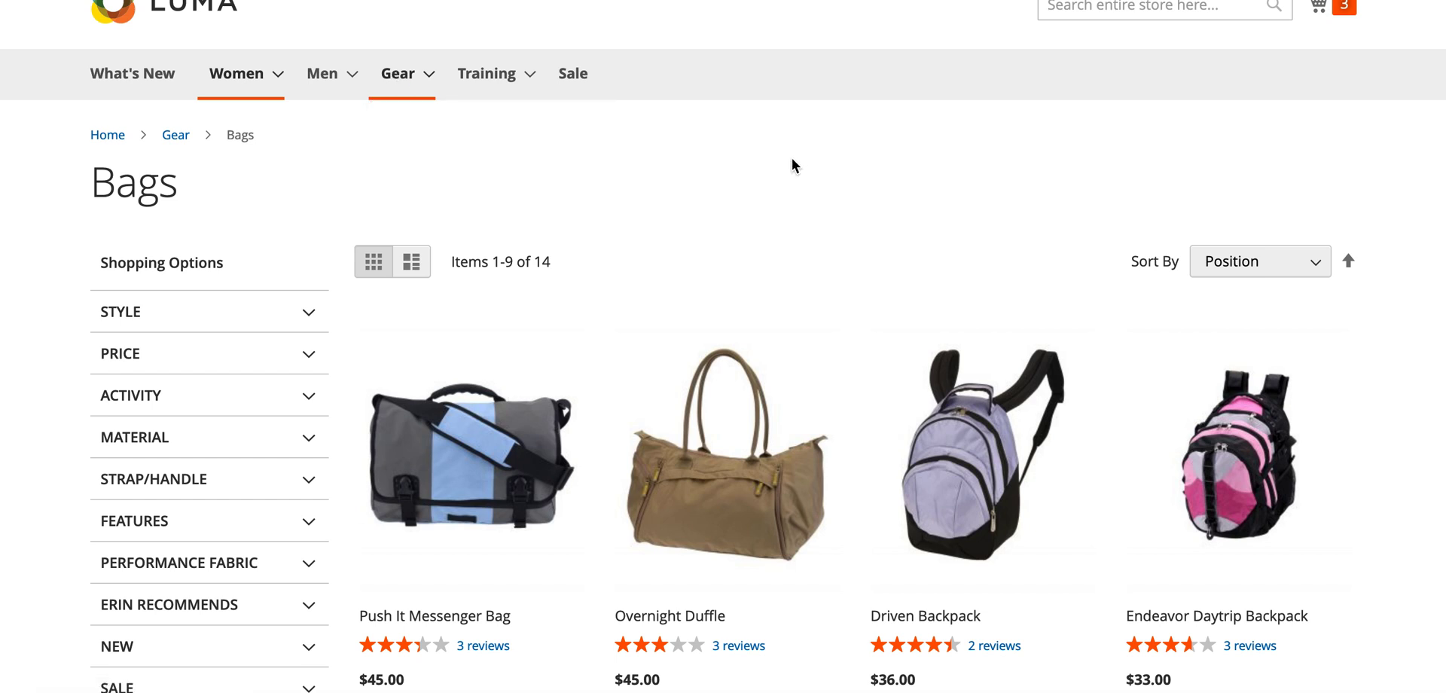
scroll(723, 339, "down", 3)
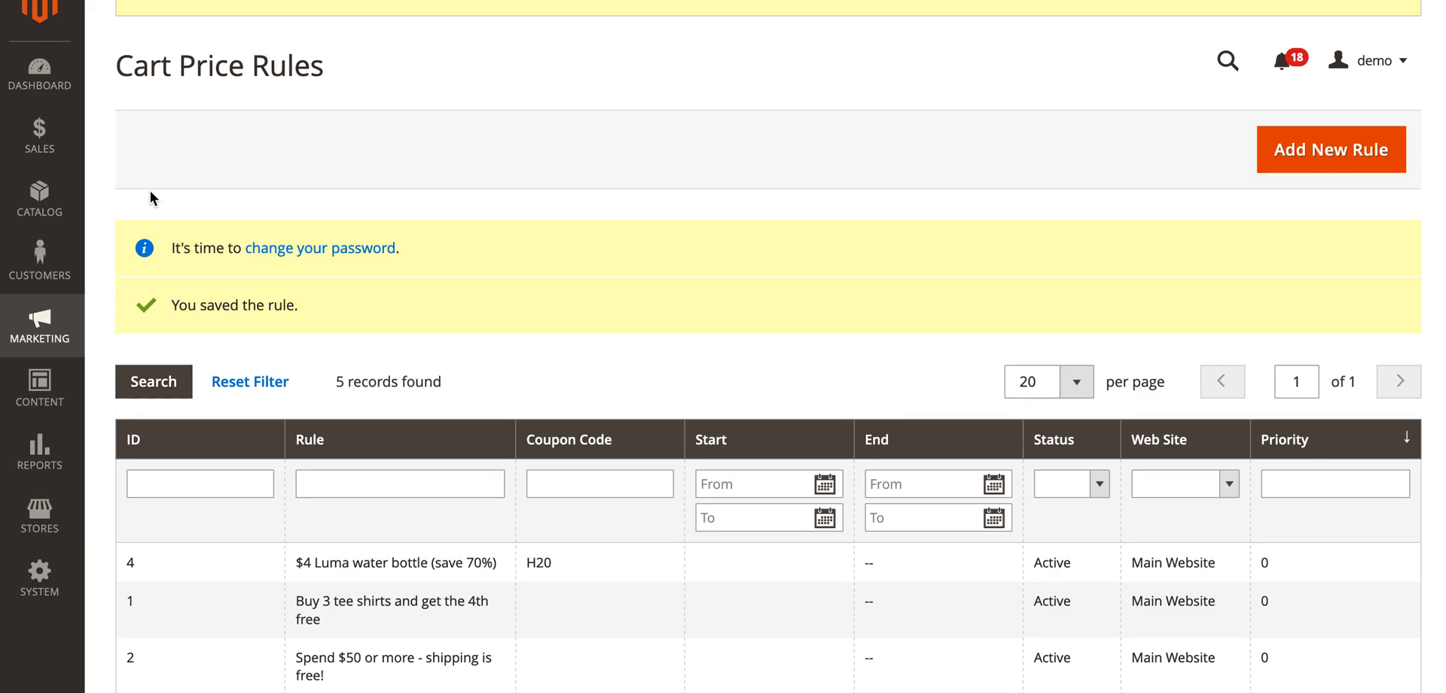
From Marketing > Catalog Price Rules, start a new catalog price rule
left_click(49, 328)
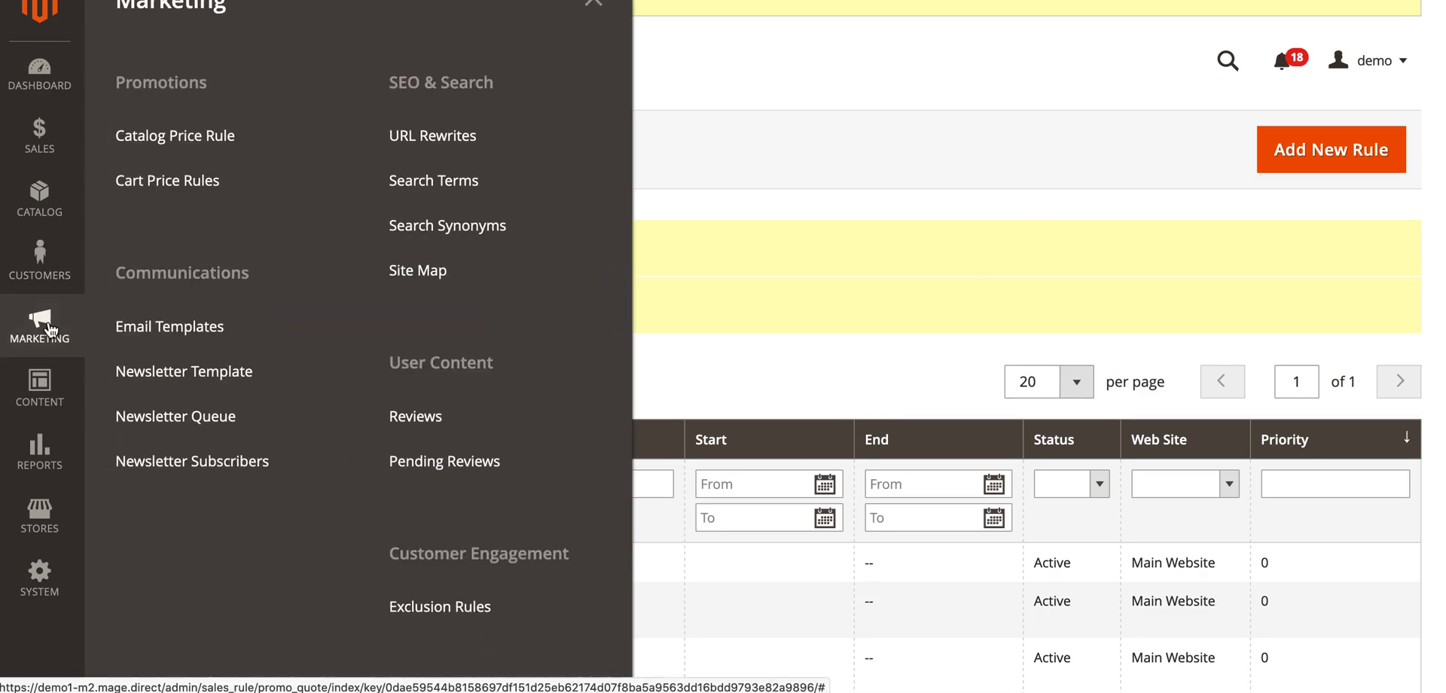
left_click(200, 140)
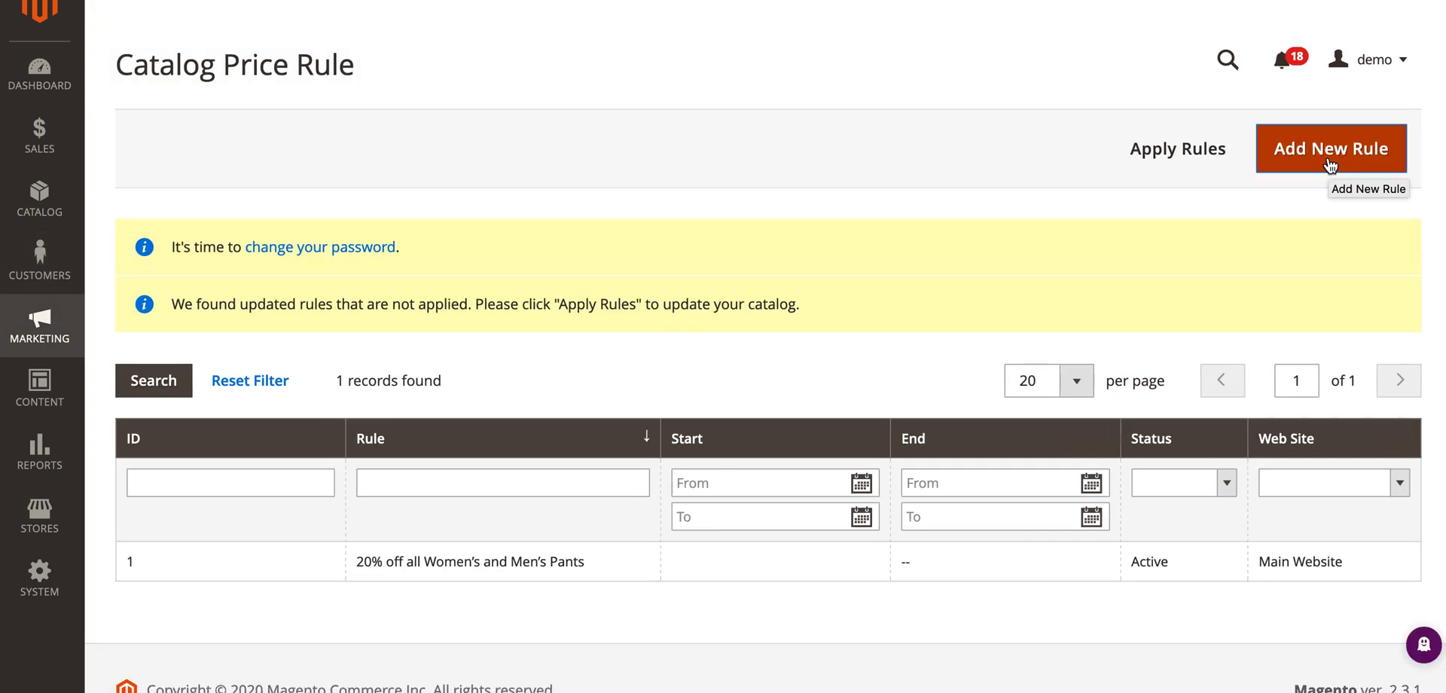
left_click(1329, 162)
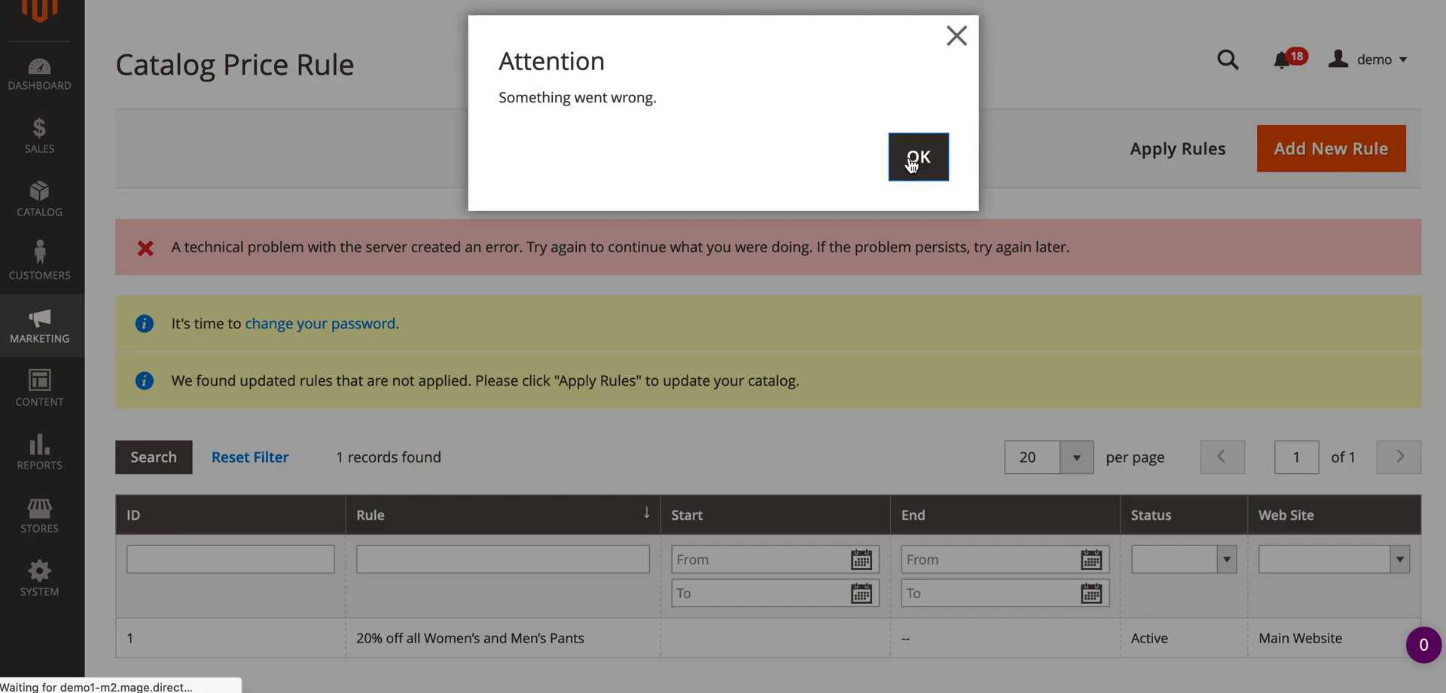
left_click(913, 159)
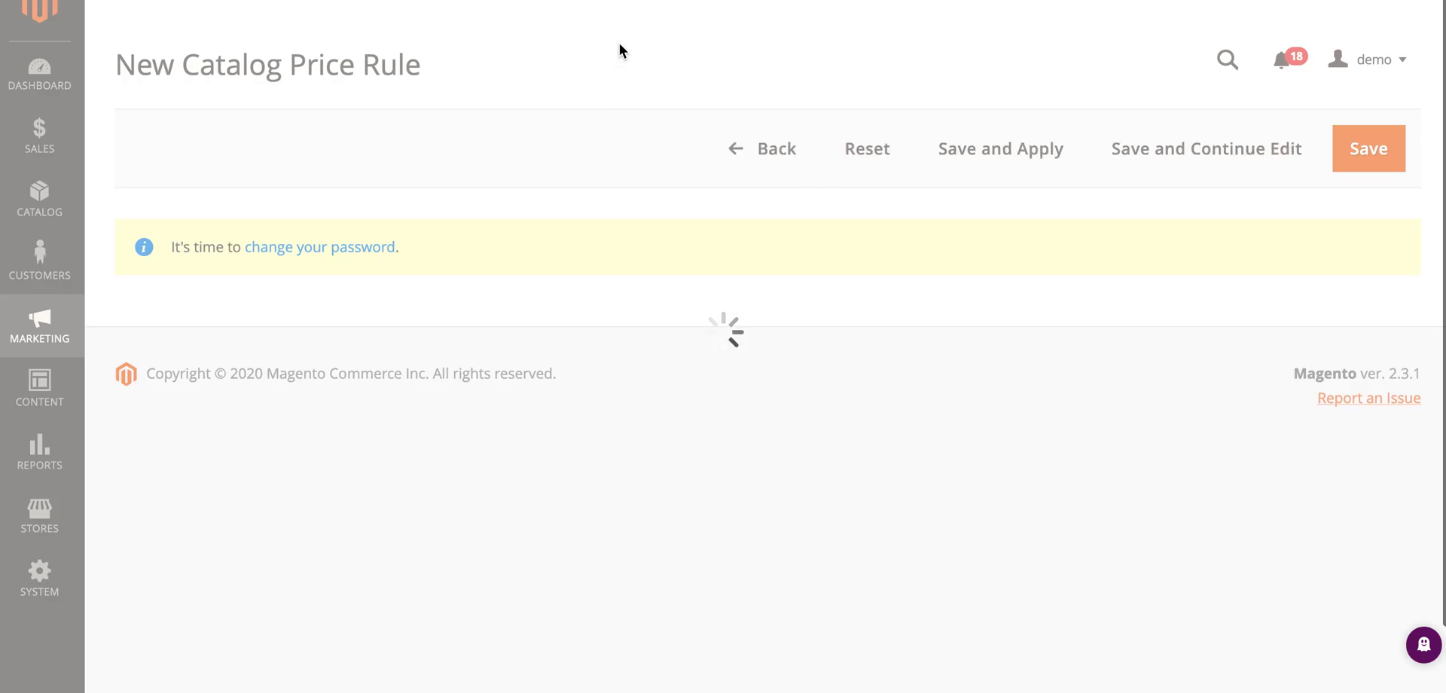
scroll(768, 361, "down", 5)
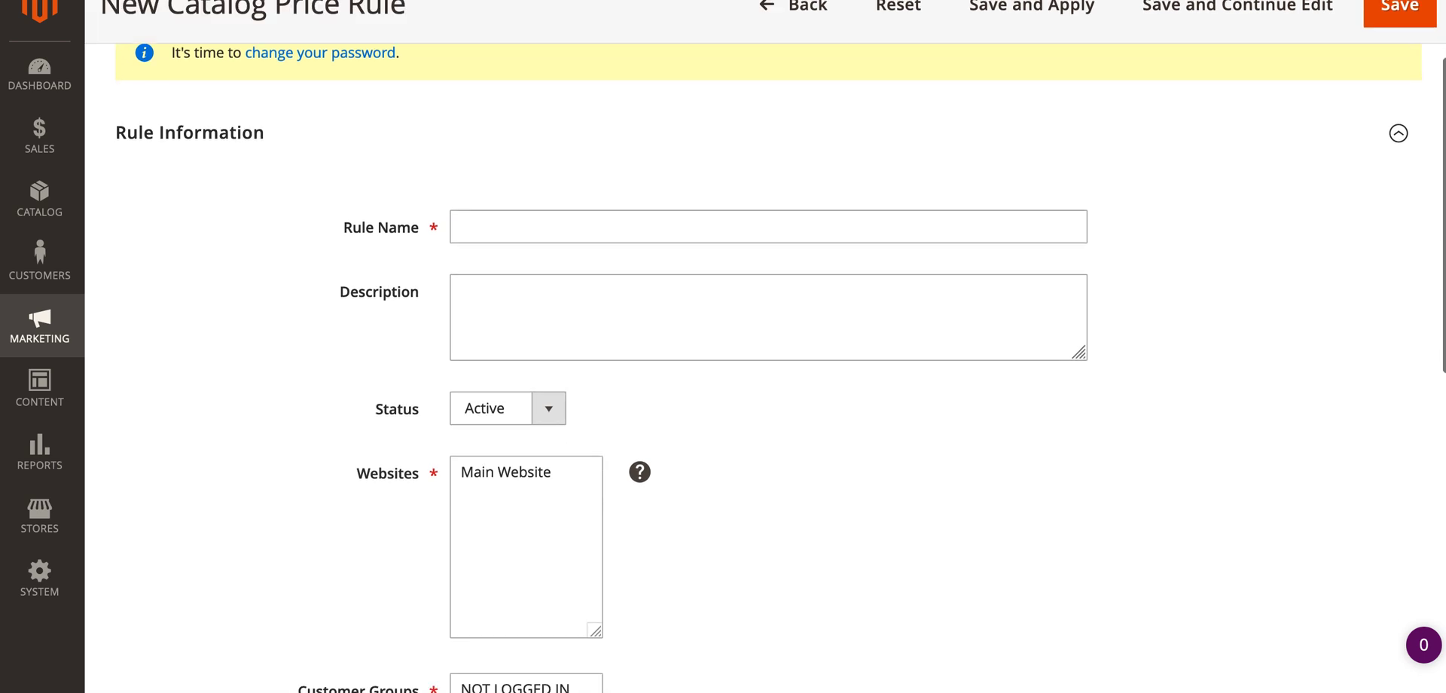
Name the rule '15% off Gears / Bags'
left_click(488, 231)
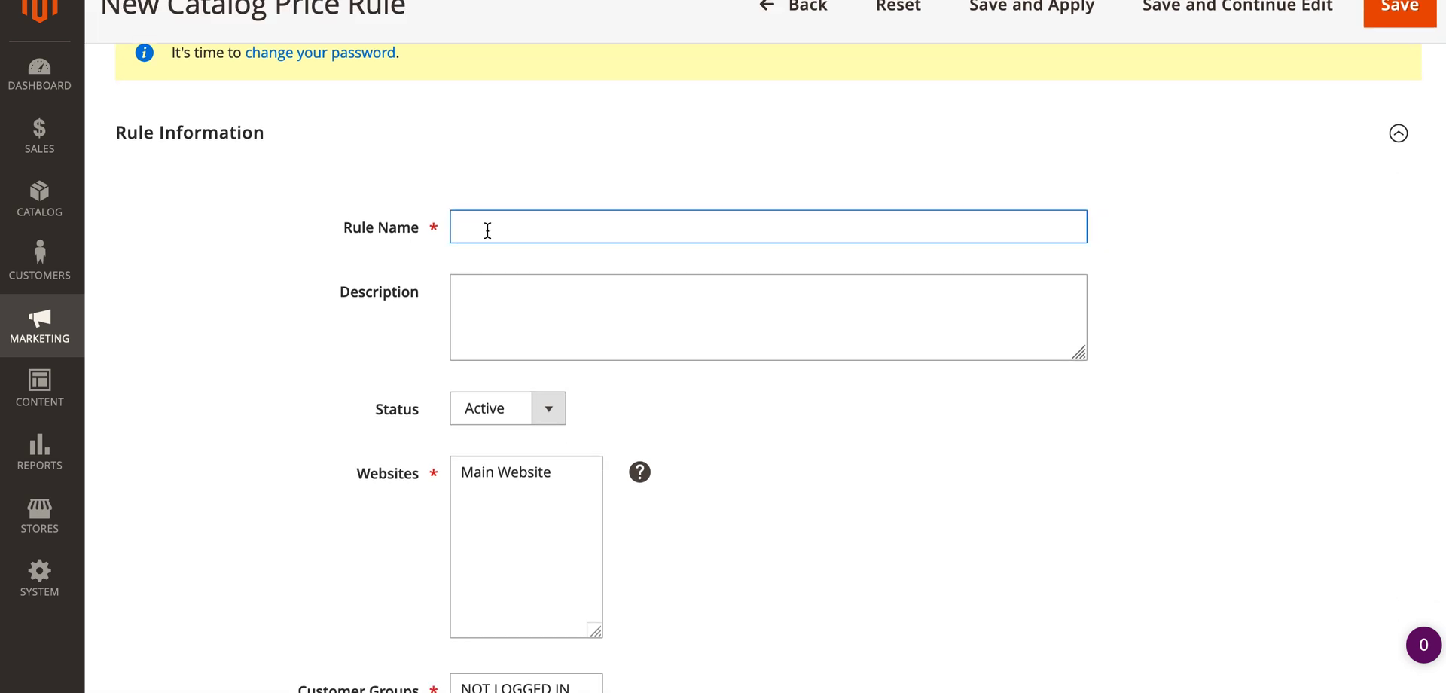
type("15% off Gears / BAgs")
key("BackSpace")
key("BackSpace")
key("BackSpace")
type("ags")
left_click(1041, 169)
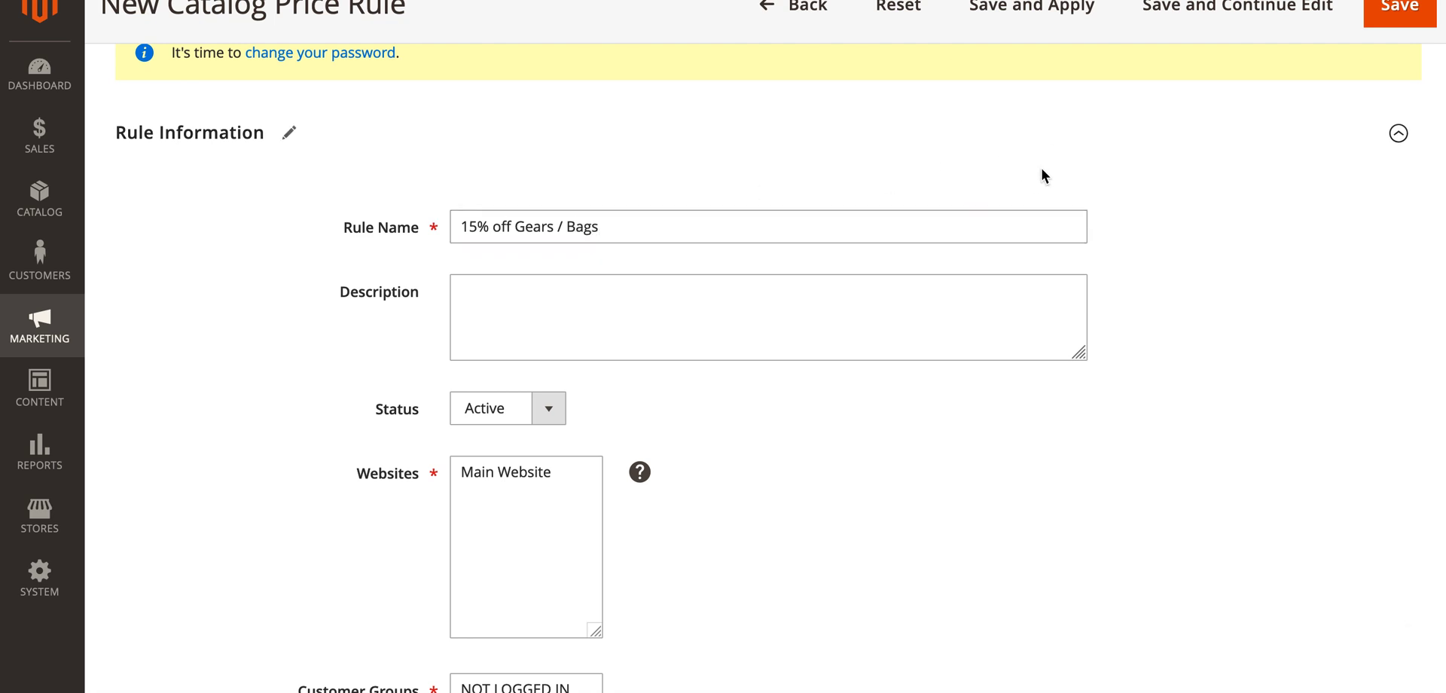
Select Main Website and customer groups NOT LOGGED IN through Retailer
scroll(1040, 175, "down", 5)
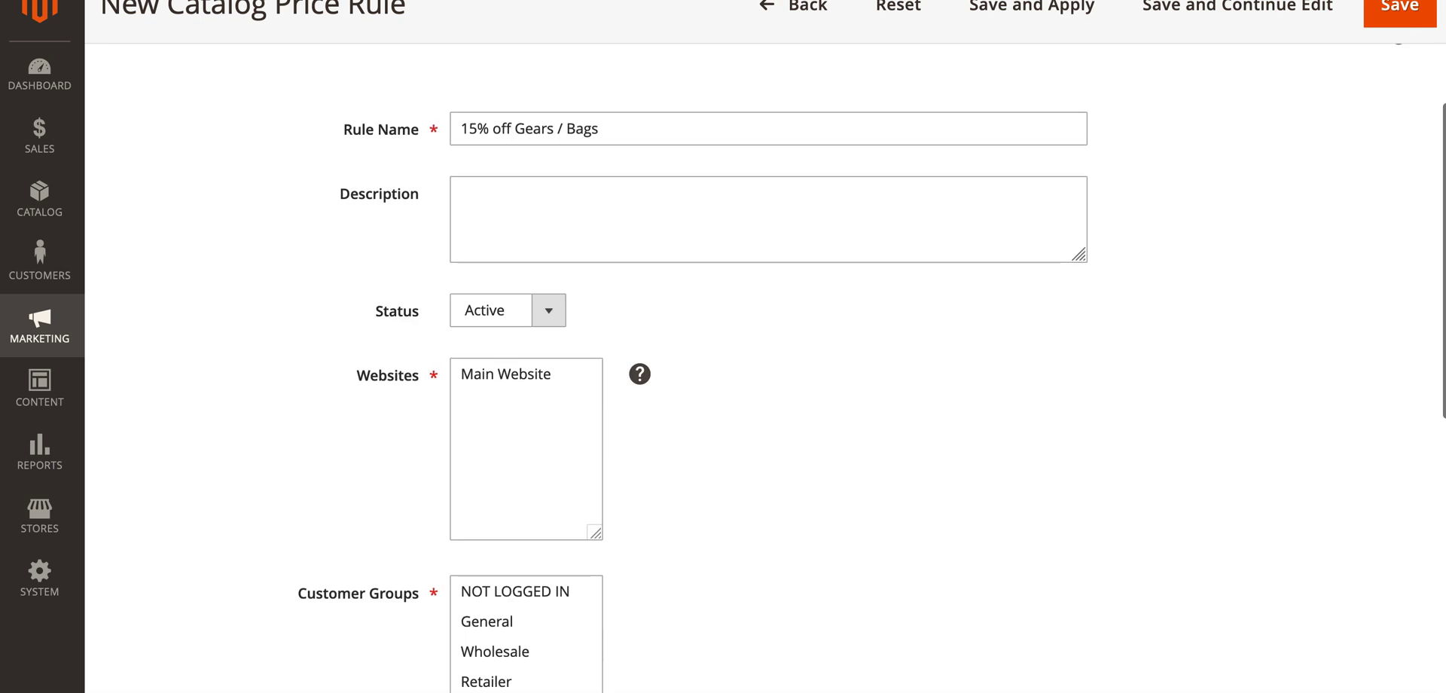
left_click(541, 224)
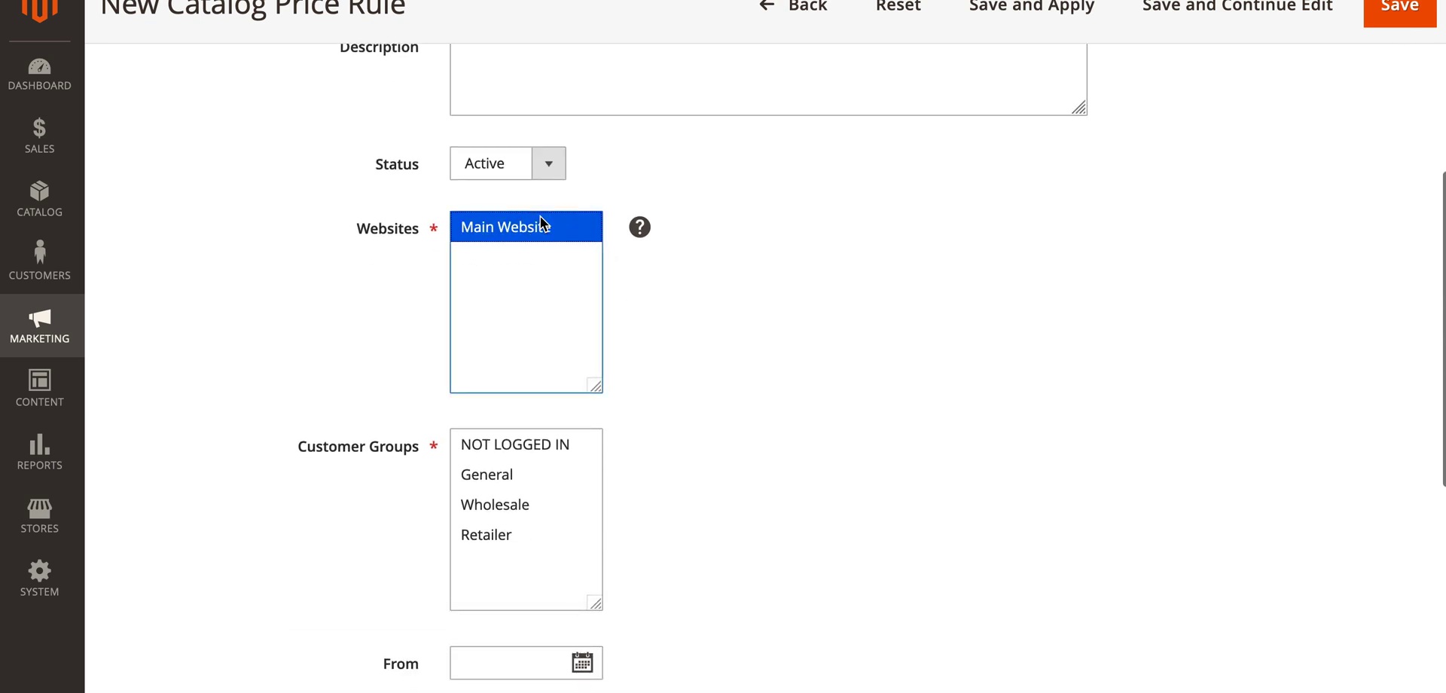
left_click(539, 443)
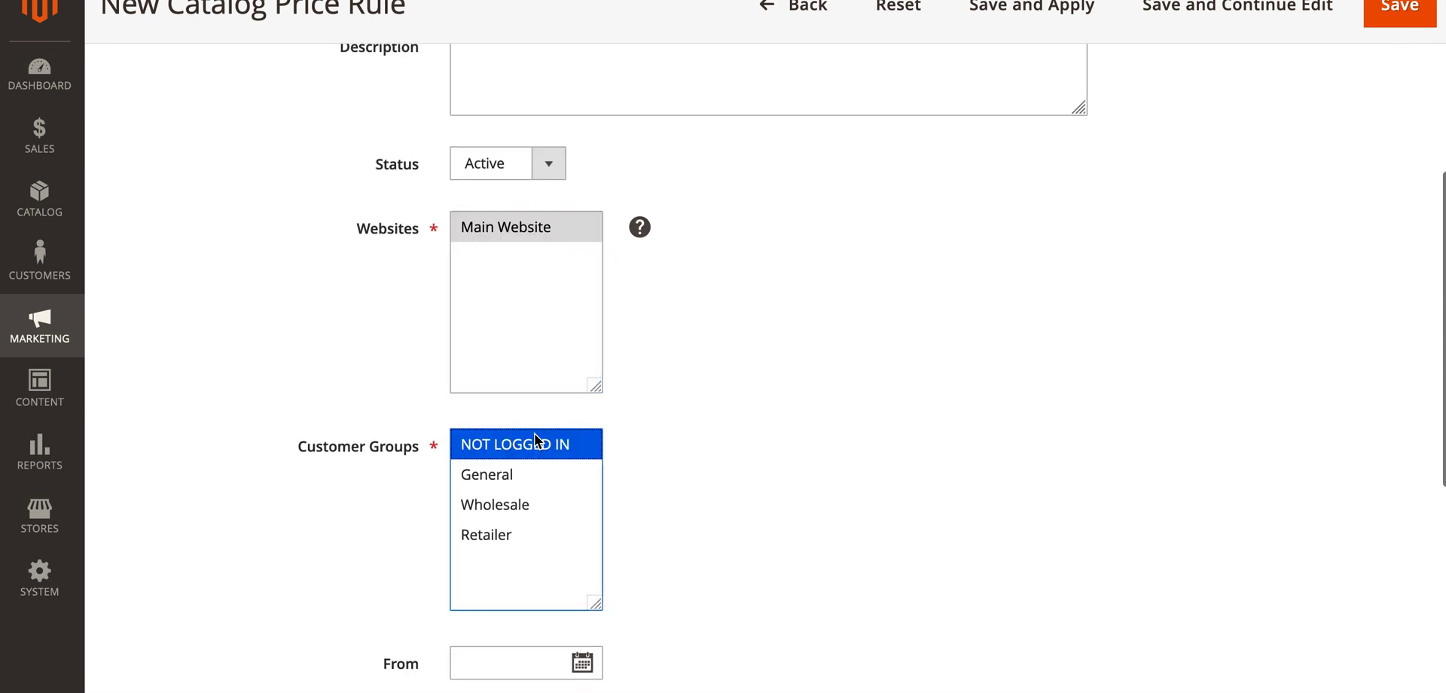
left_click(503, 533, "shift")
left_click(960, 527)
scroll(959, 527, "down", 6)
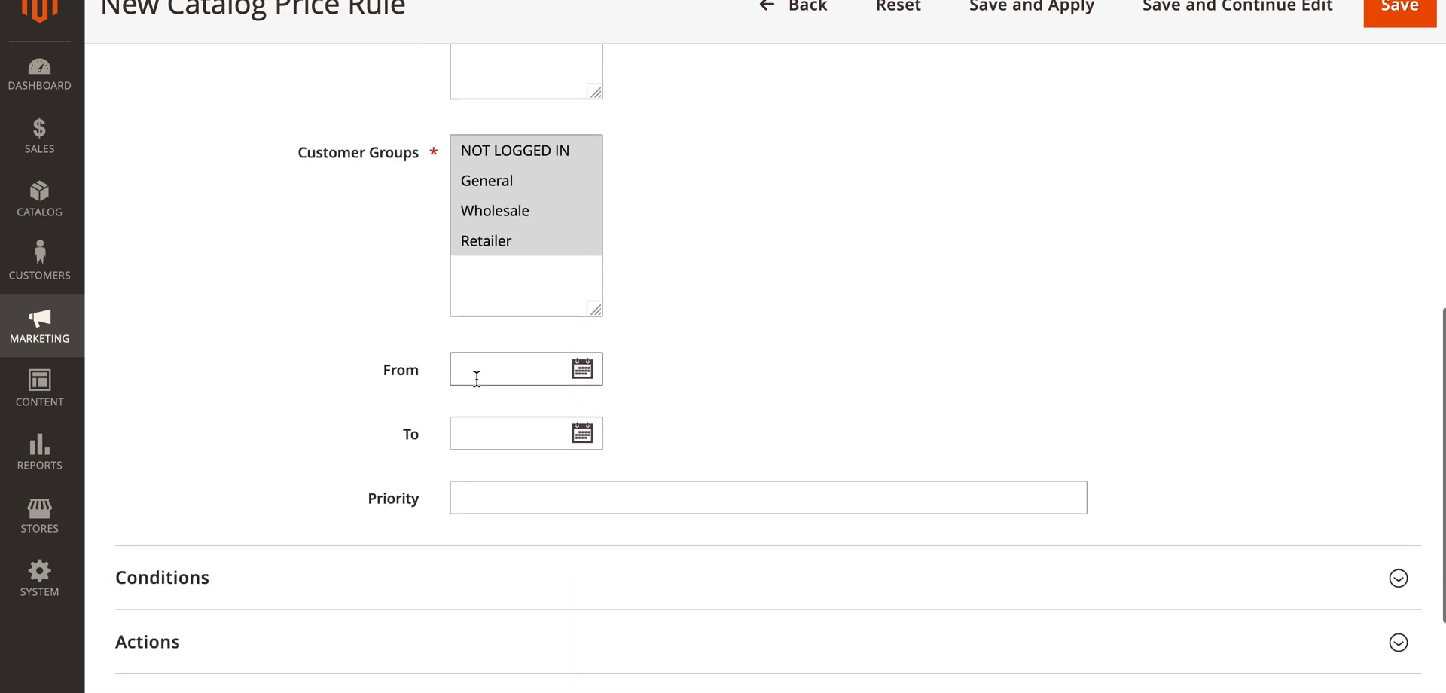
Add a product Category condition line to the catalog rule's Conditions
scroll(271, 360, "down", 3)
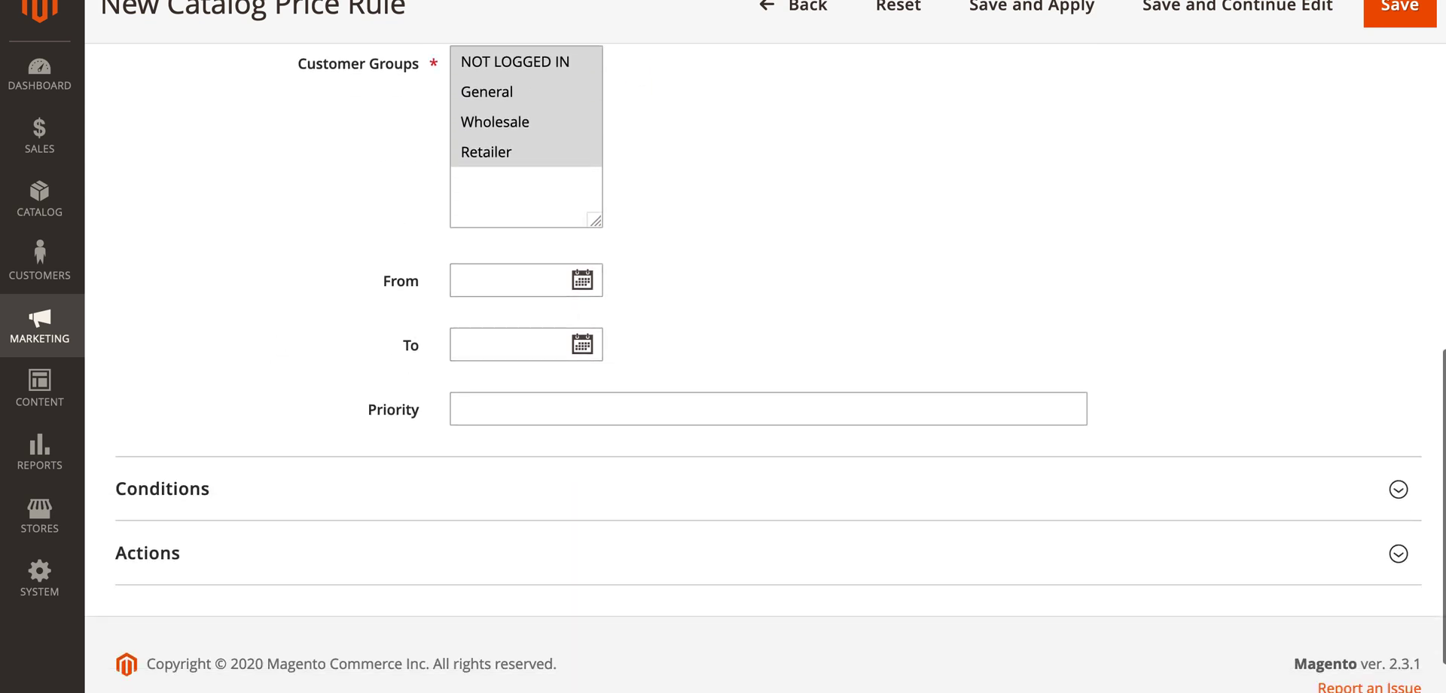
left_click(222, 412)
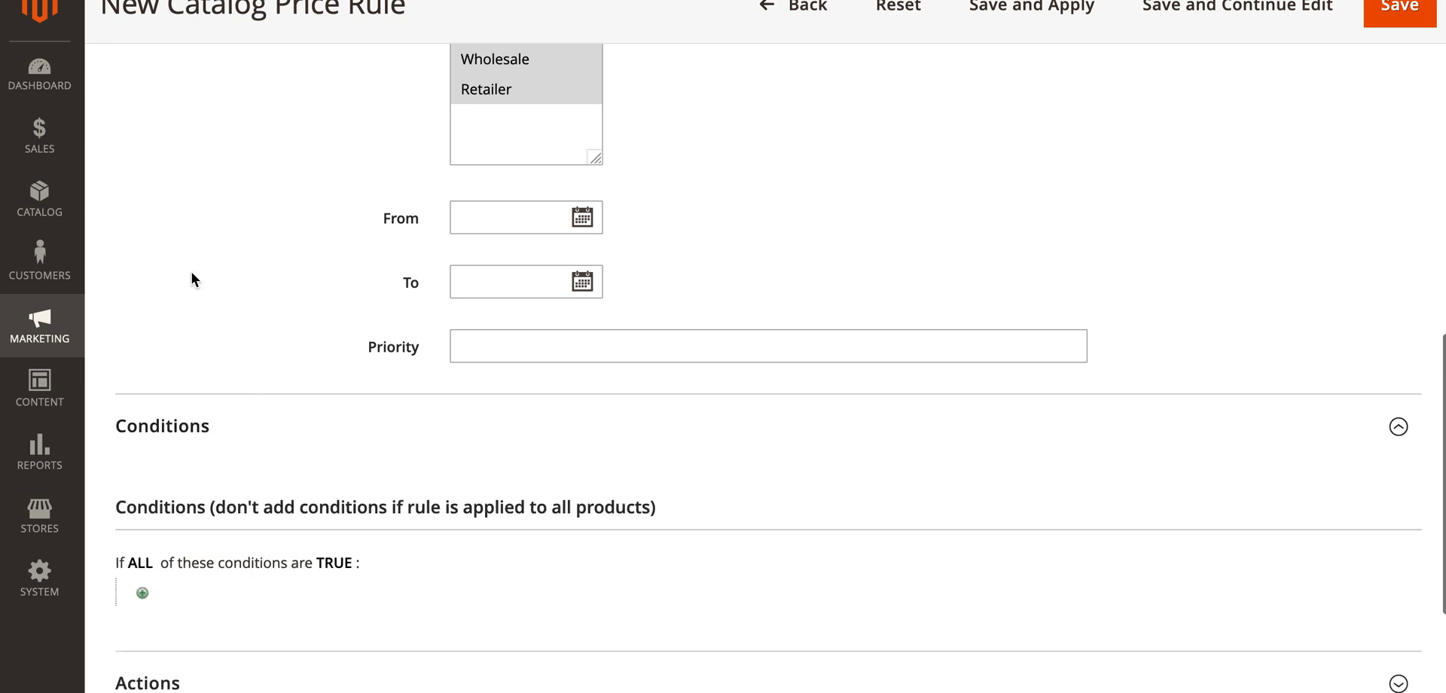
scroll(191, 273, "down", 2)
scroll(765, 373, "down", 2)
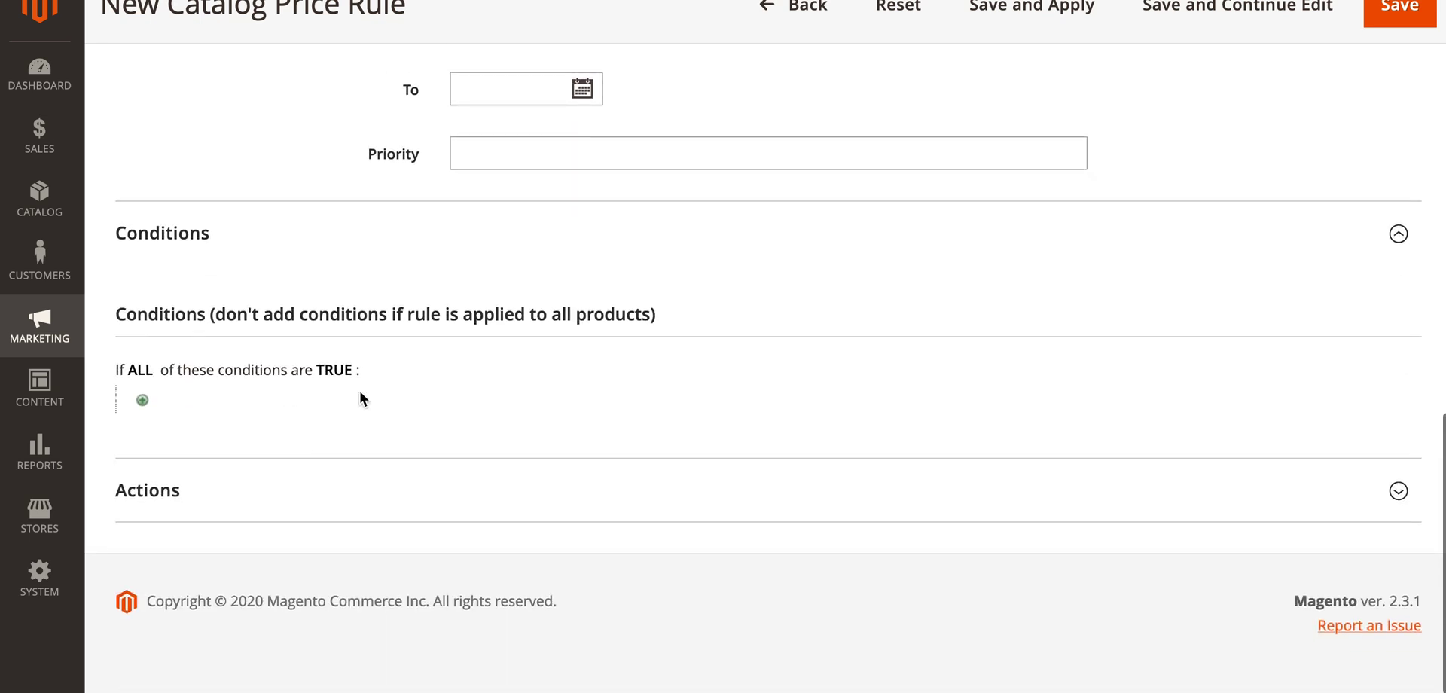
left_click(141, 400)
left_click(197, 403)
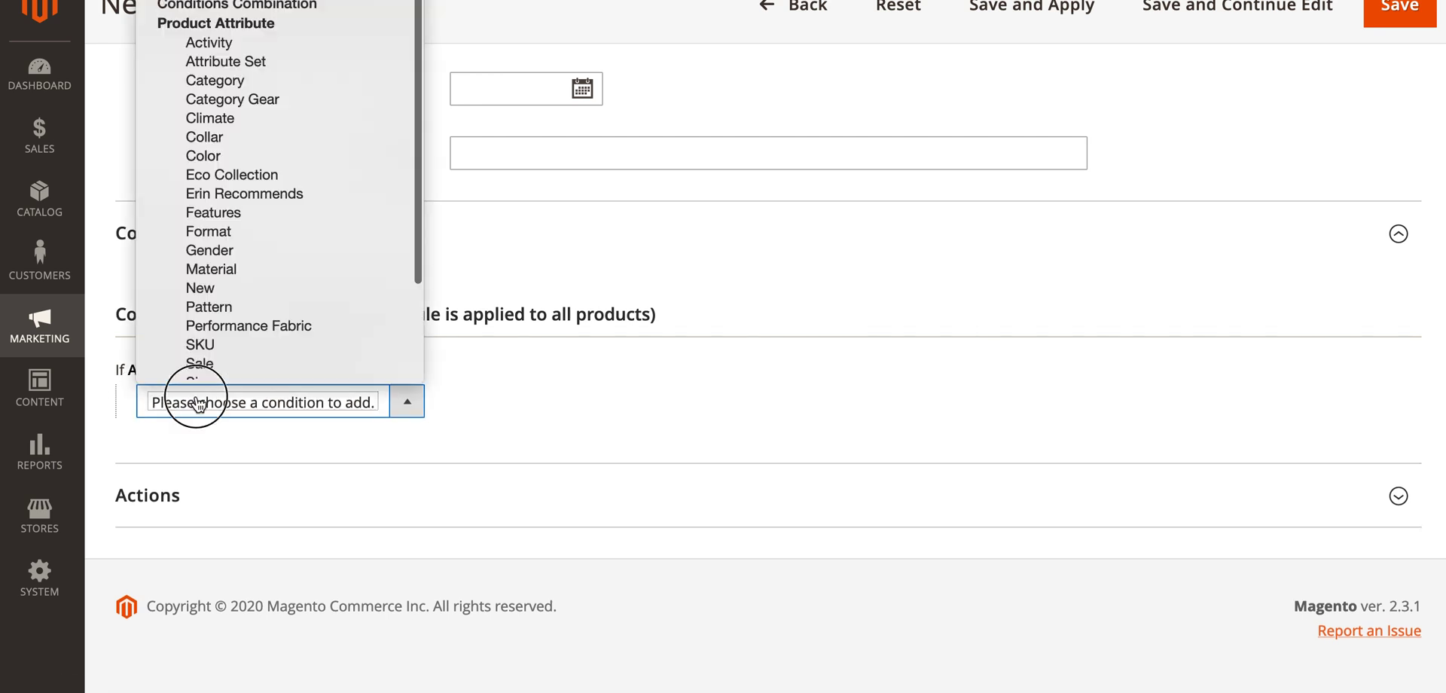
left_click(254, 84)
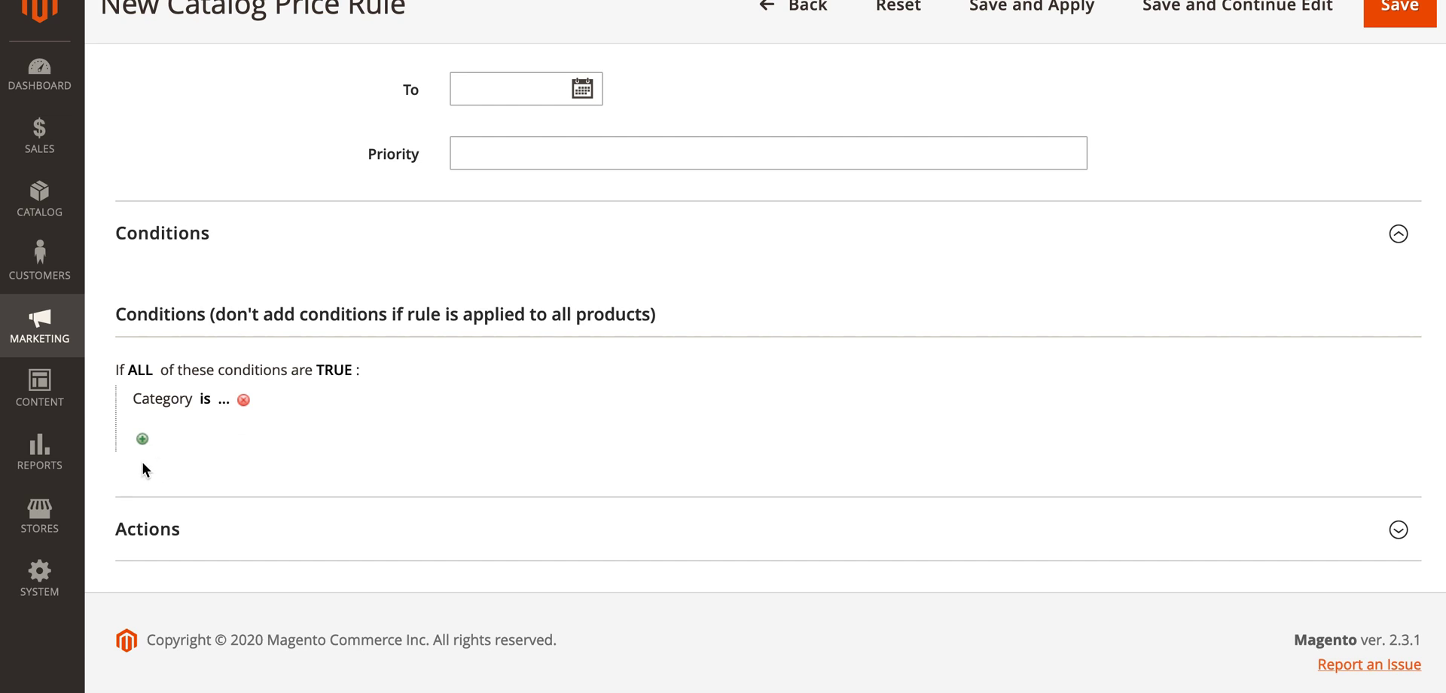
Make the condition read 'Category is 4' by choosing Gear > Bags
left_click(209, 400)
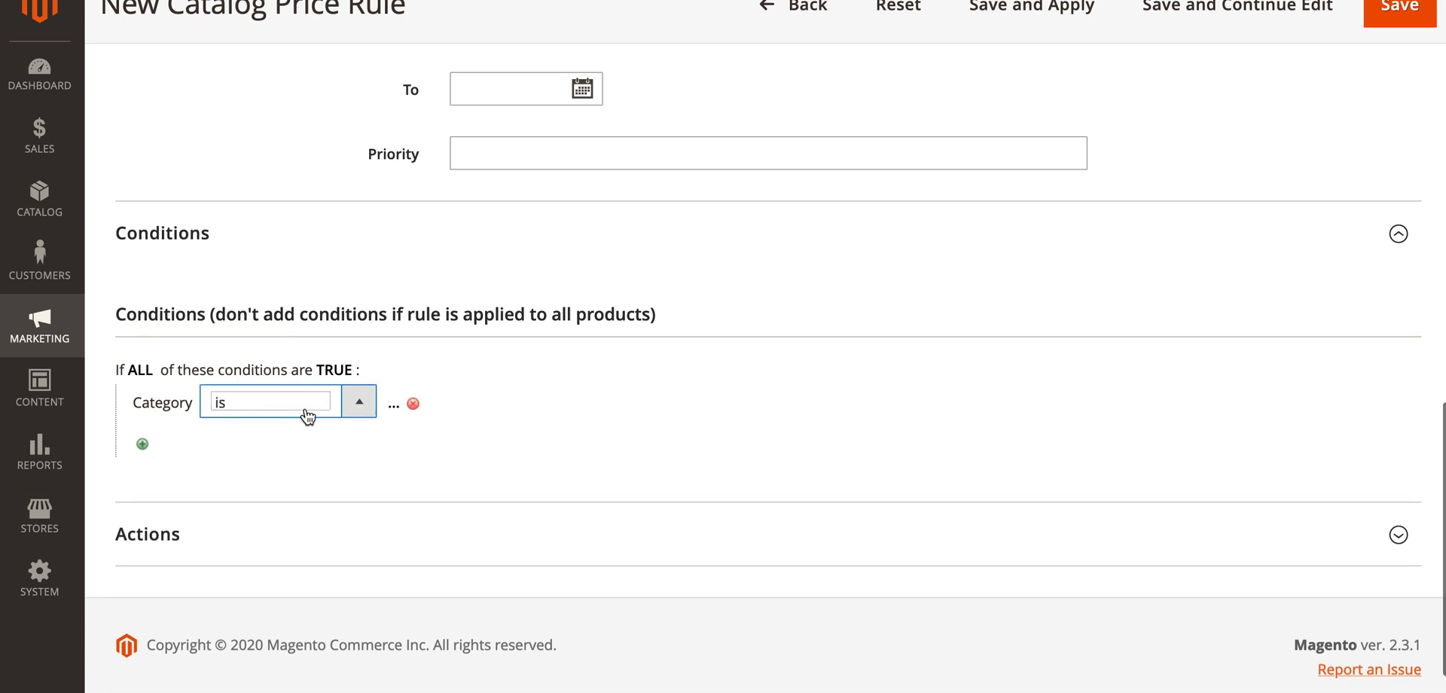
left_click(394, 405)
left_click(223, 400)
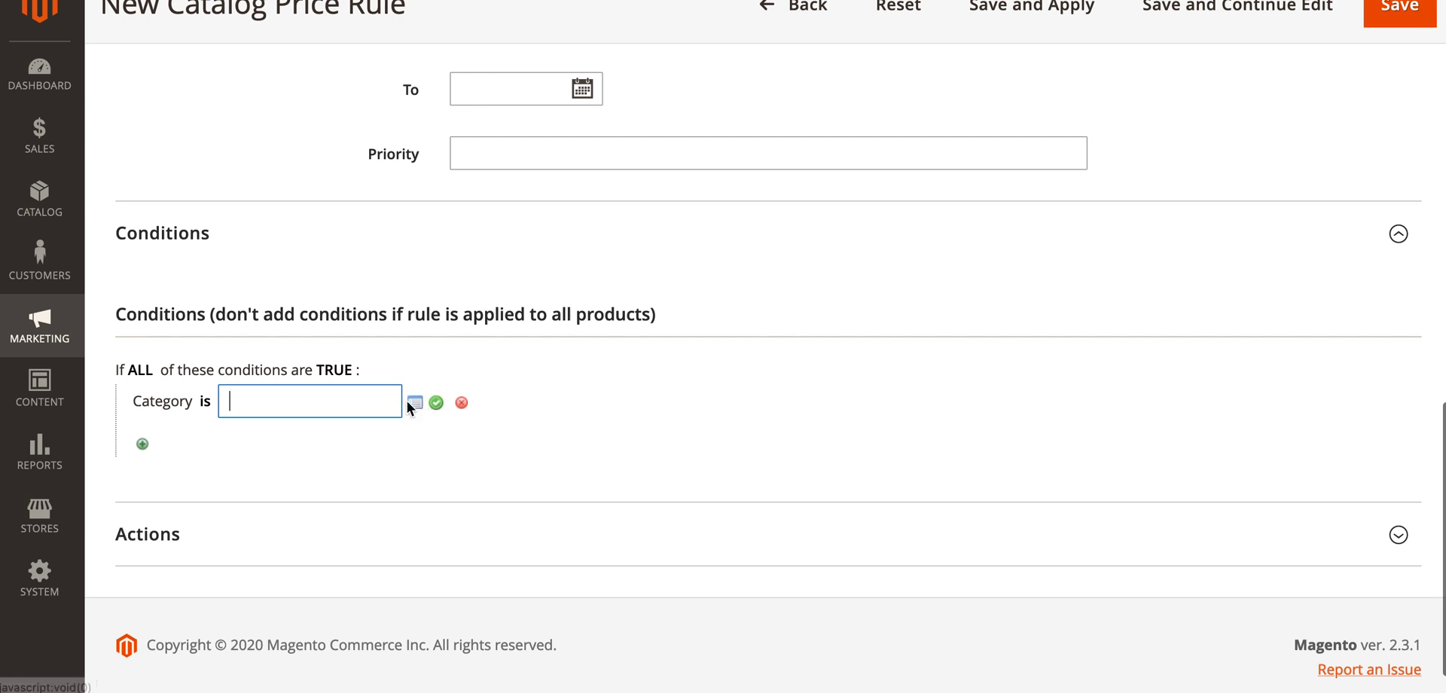
left_click(414, 403)
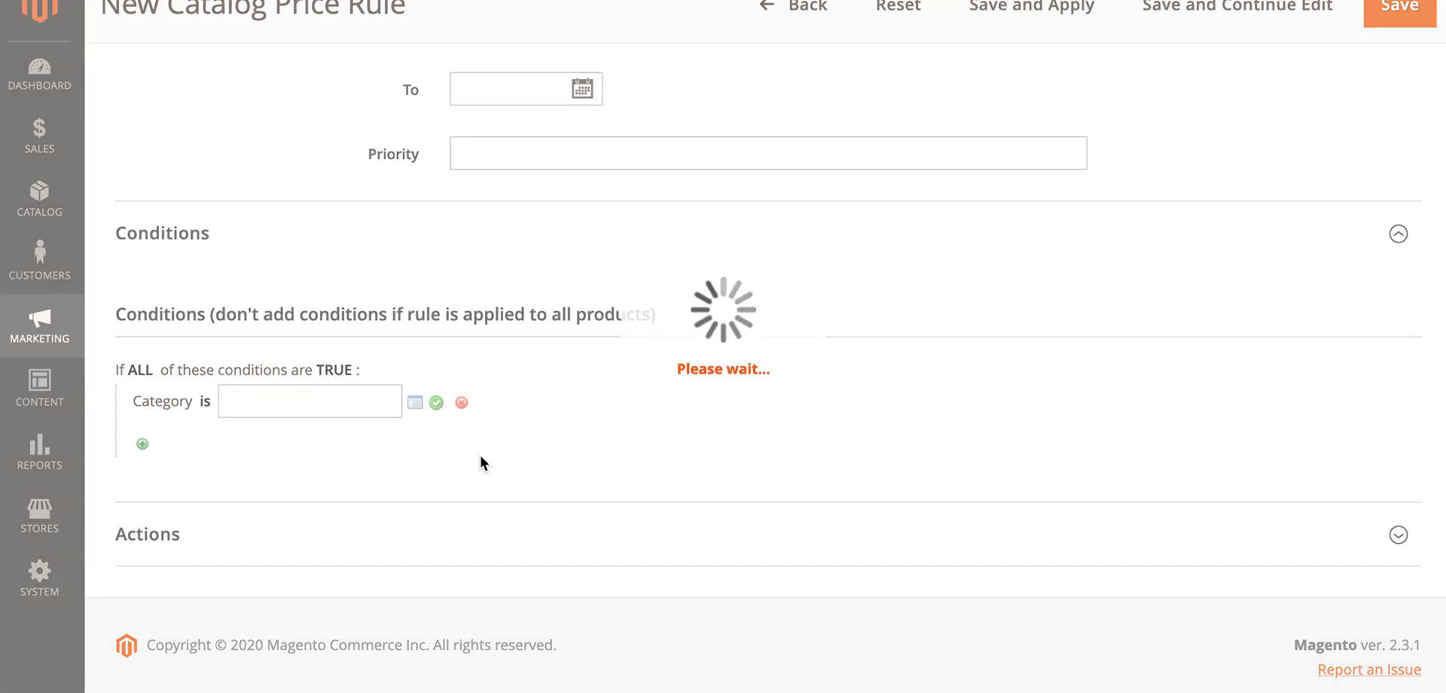
left_click(188, 542)
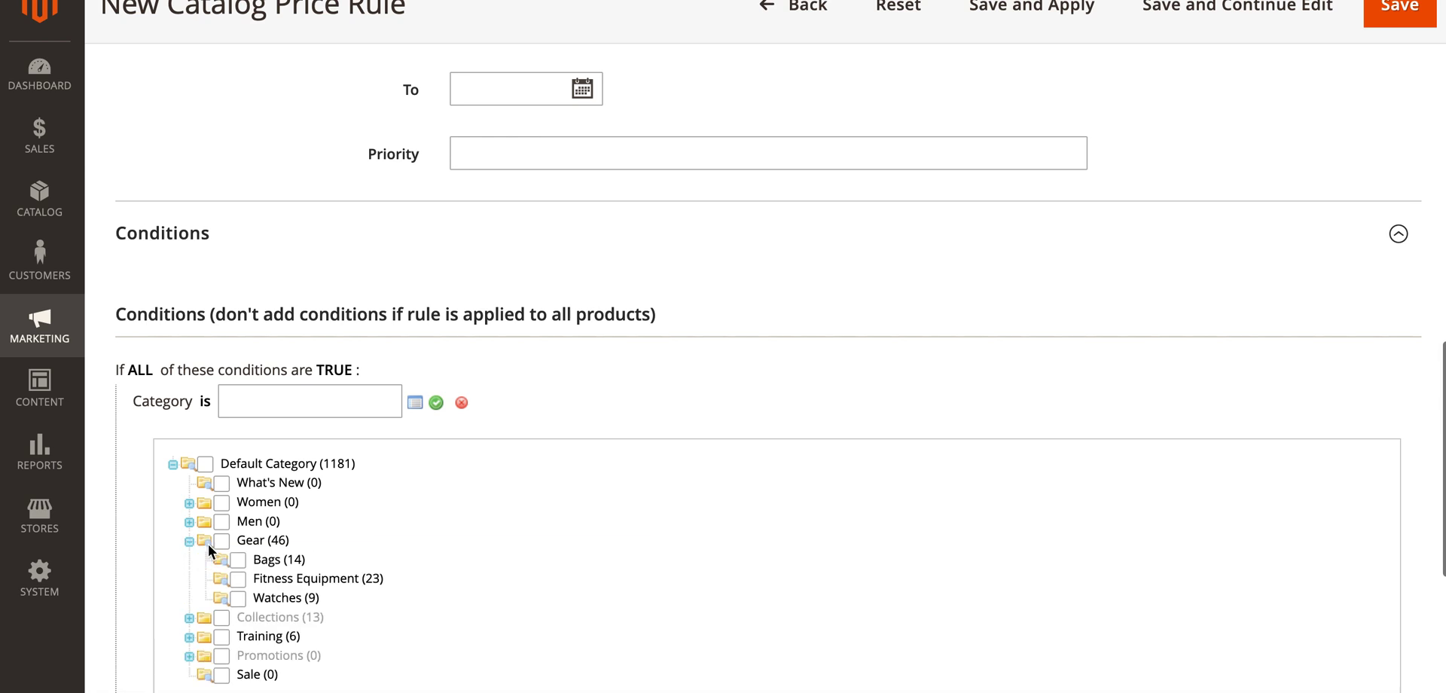
left_click(241, 559)
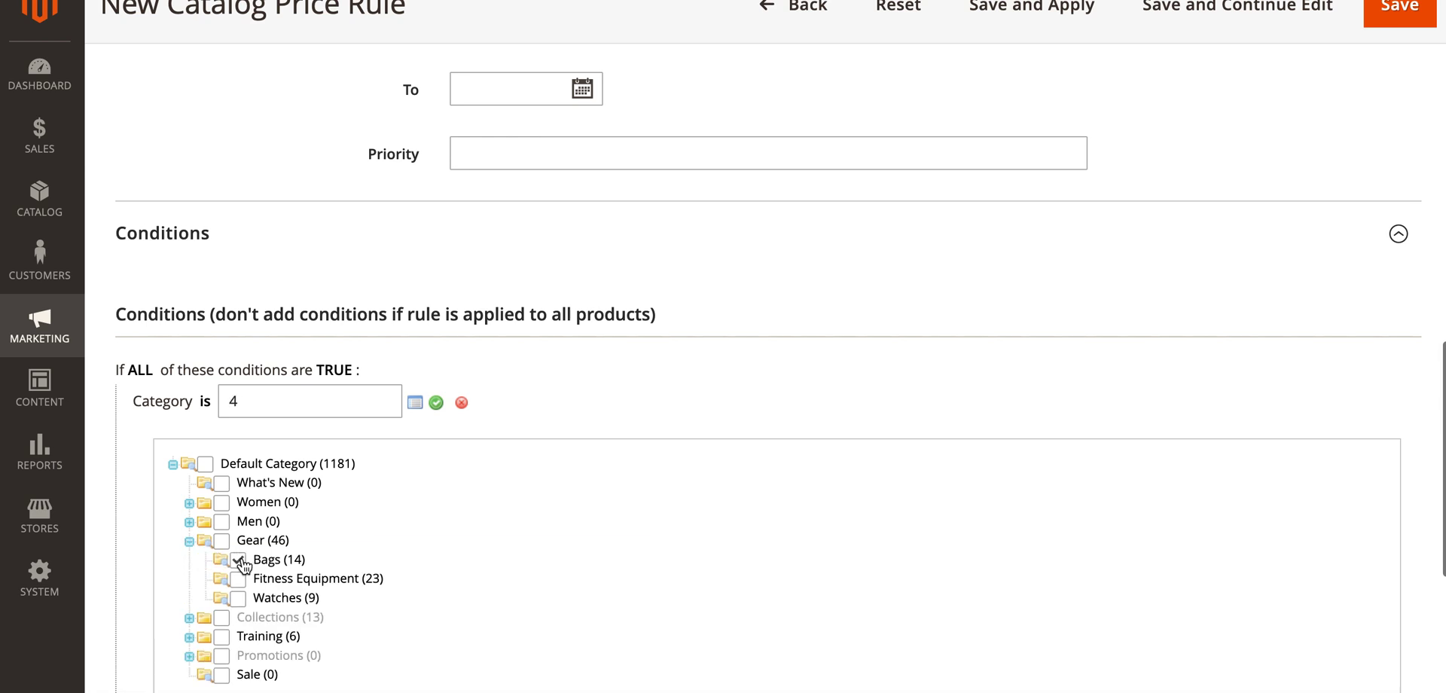
left_click(436, 403)
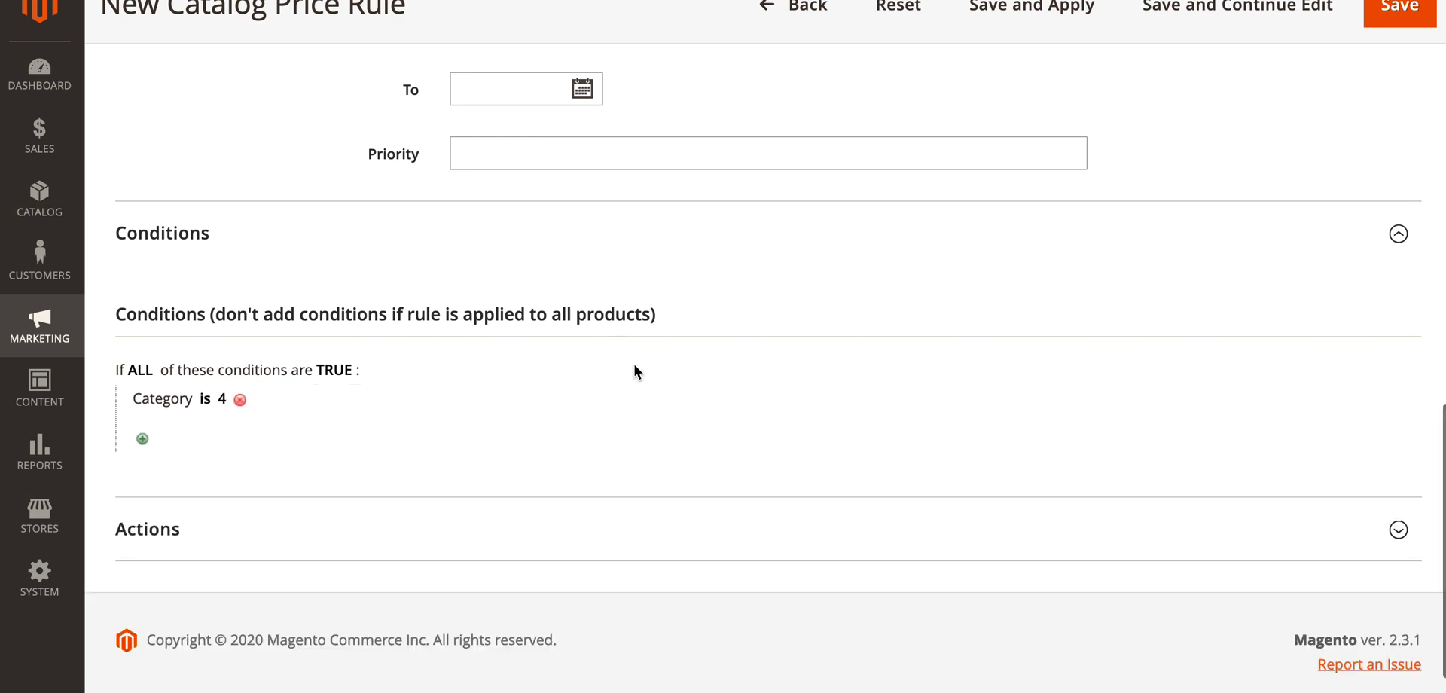
Set the action to Apply as percentage of original with a 15 discount amount
left_click(400, 531)
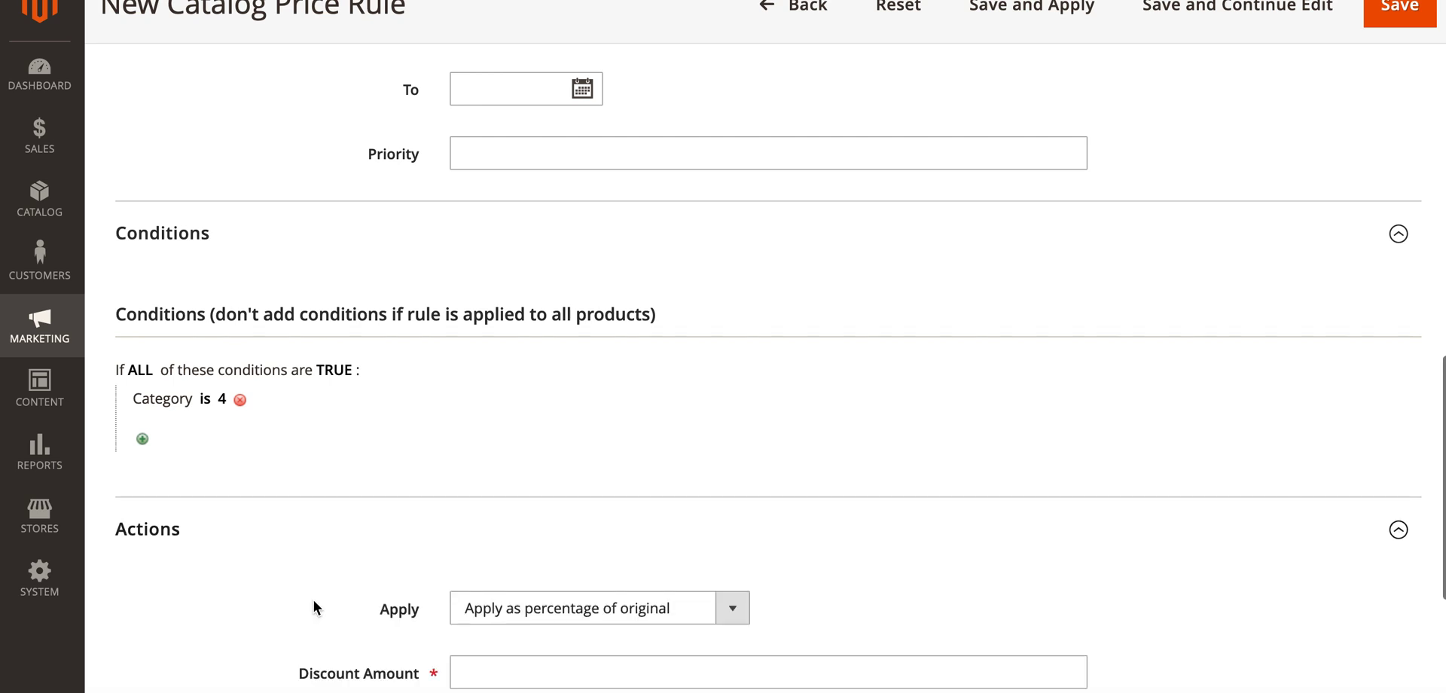
left_click(295, 608)
scroll(702, 358, "down", 4)
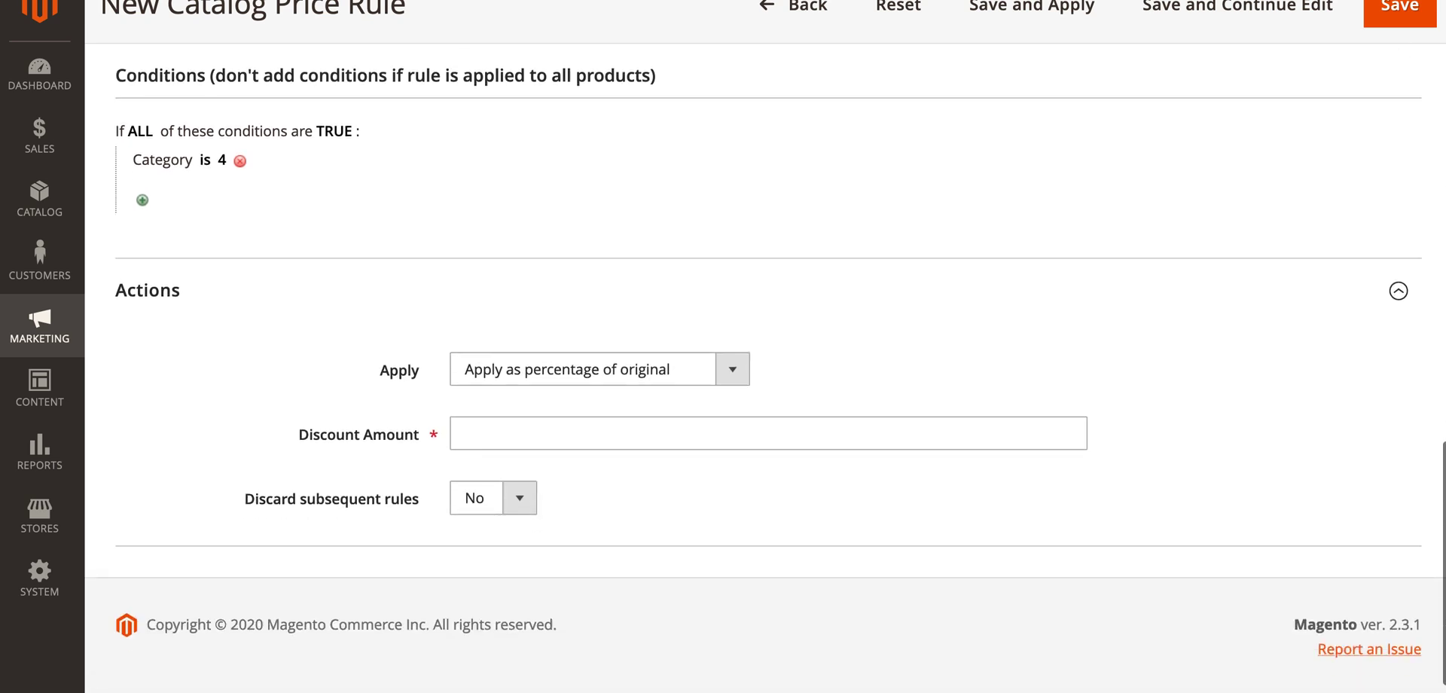
left_click(702, 354)
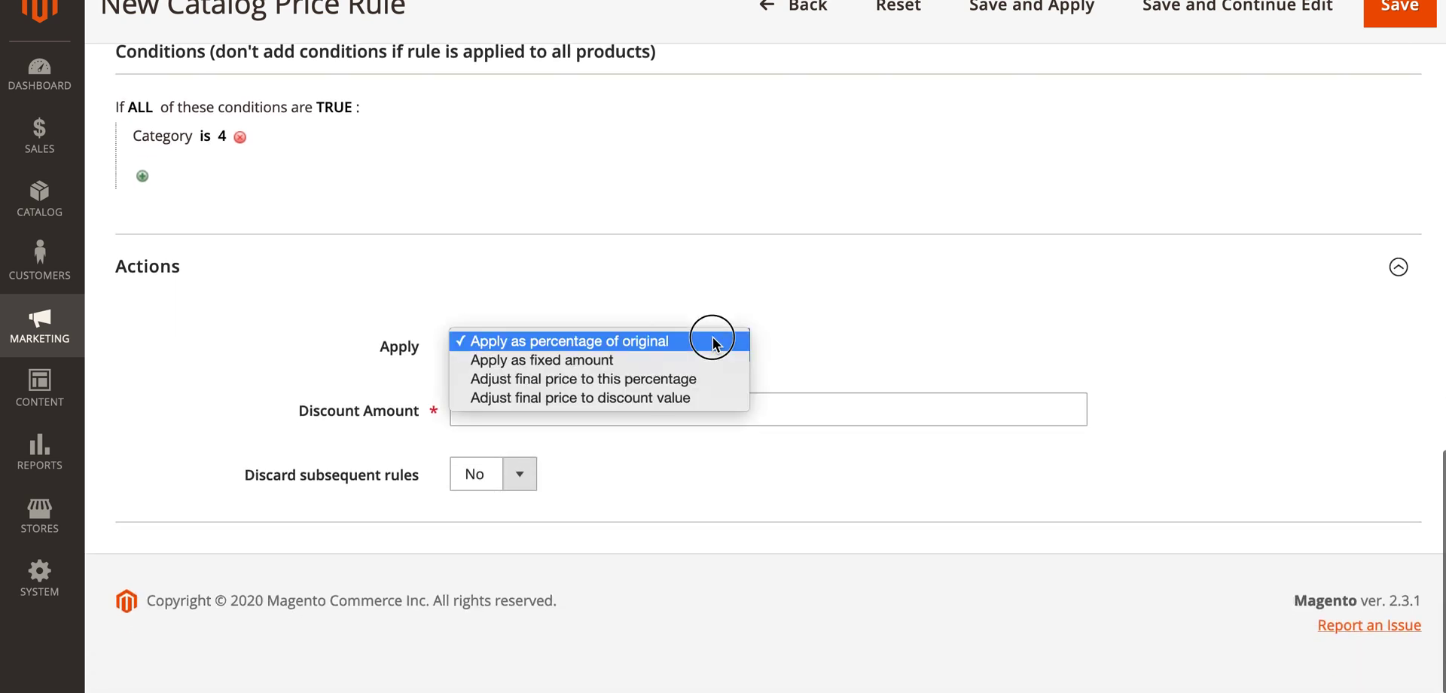
left_click(670, 343)
left_click(565, 413)
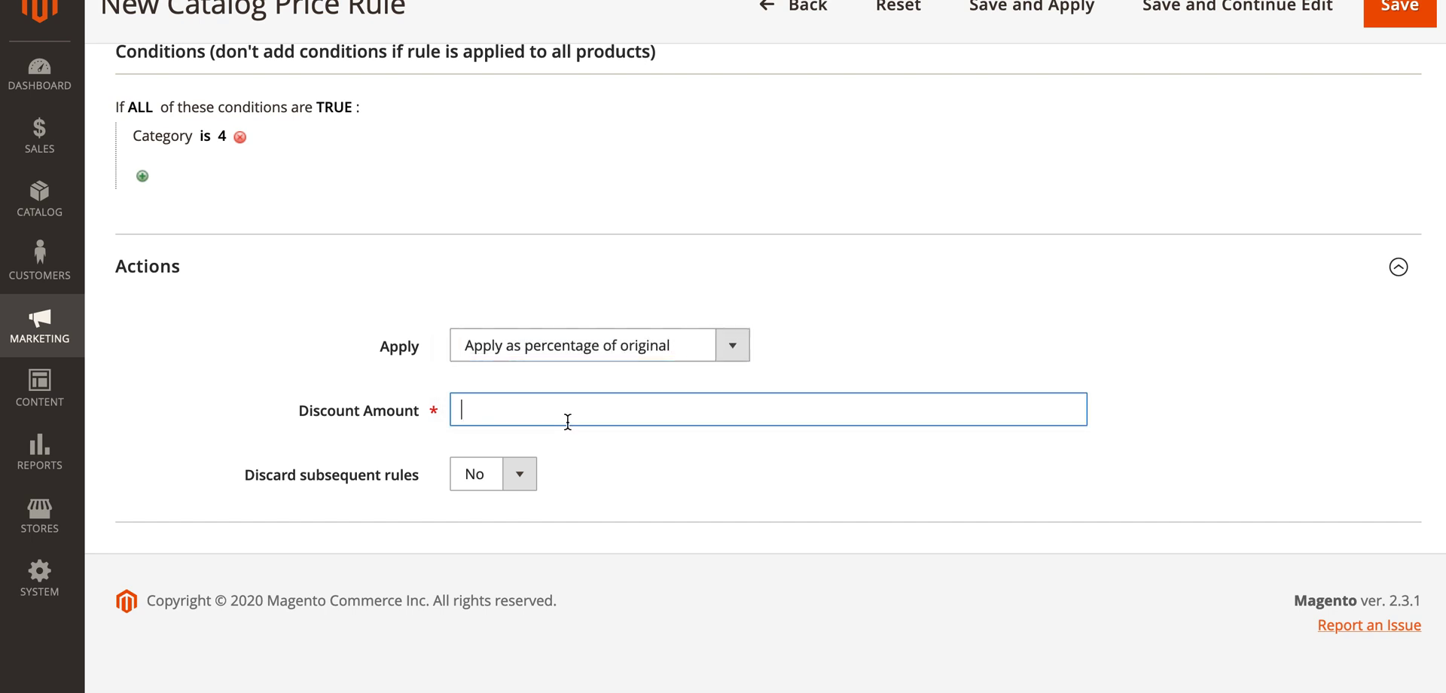
type("15")
left_click(246, 394)
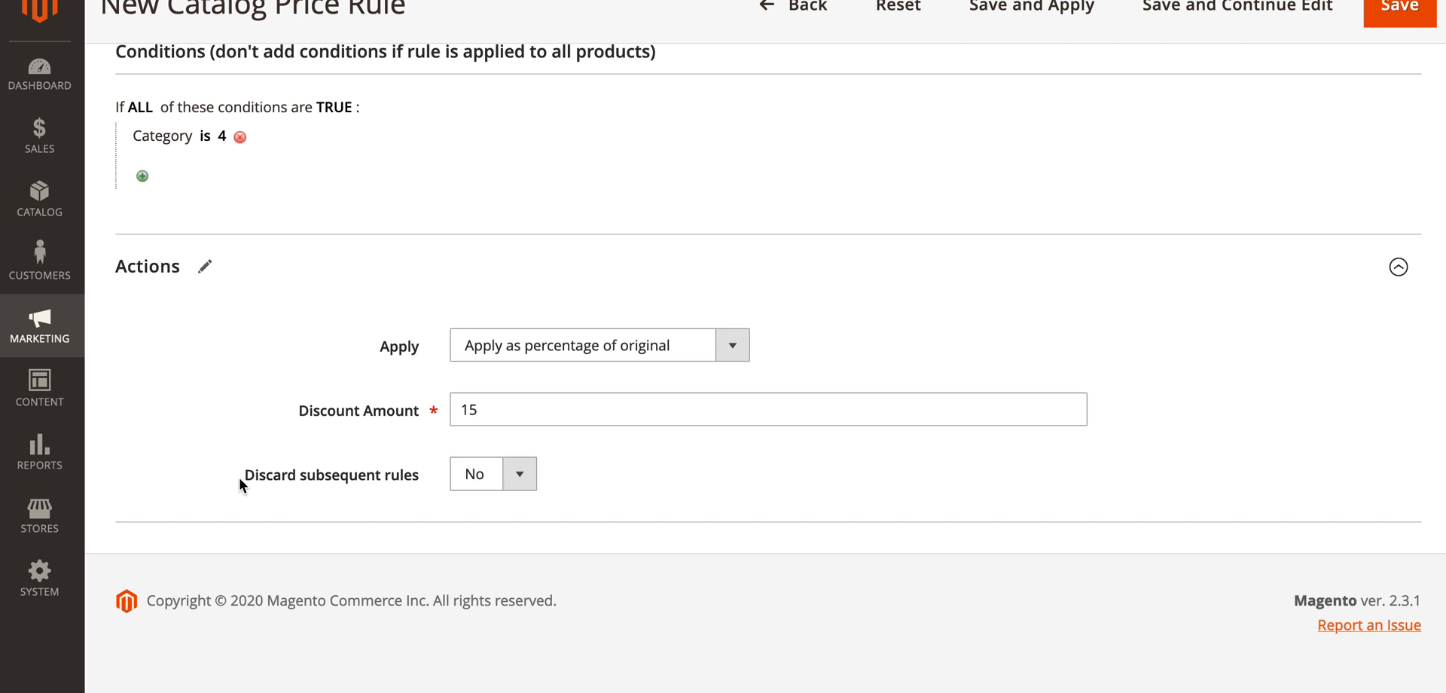
Set Discard subsequent rules to Yes, then save and apply the rule
left_click(520, 474)
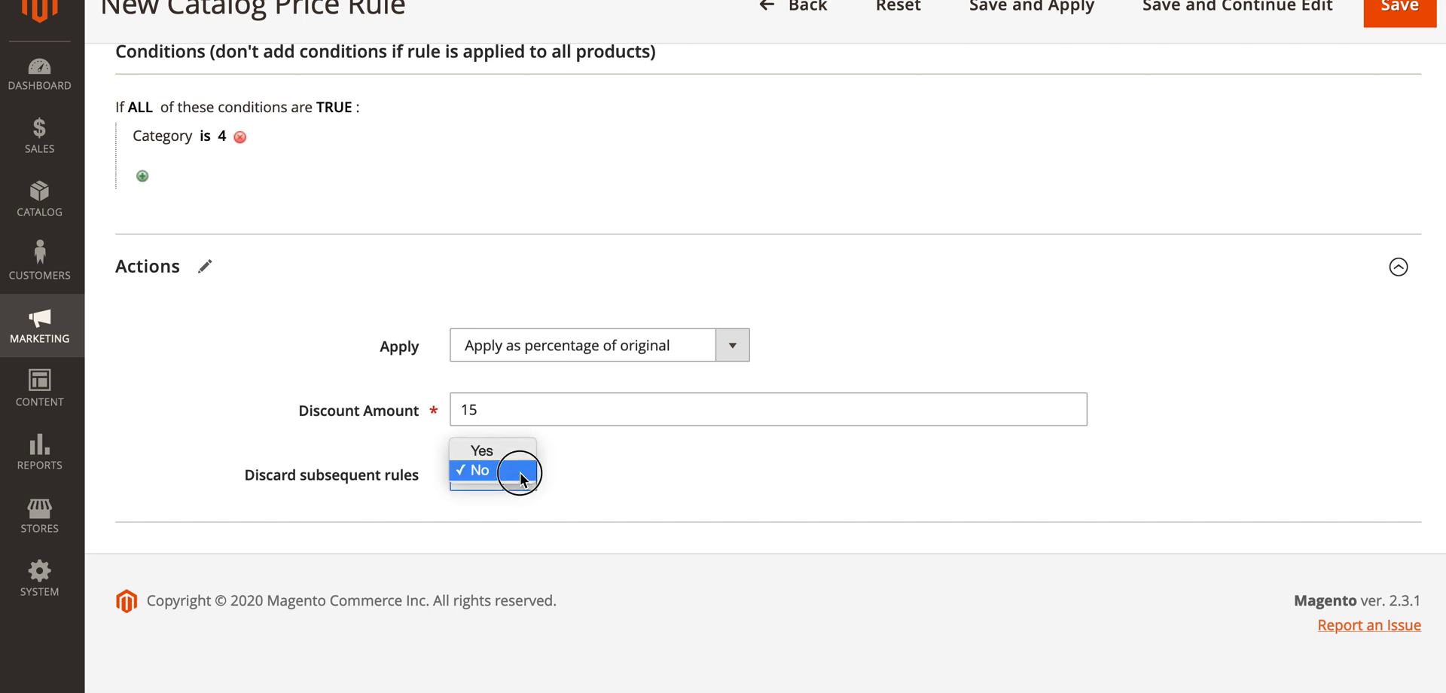
left_click(519, 471)
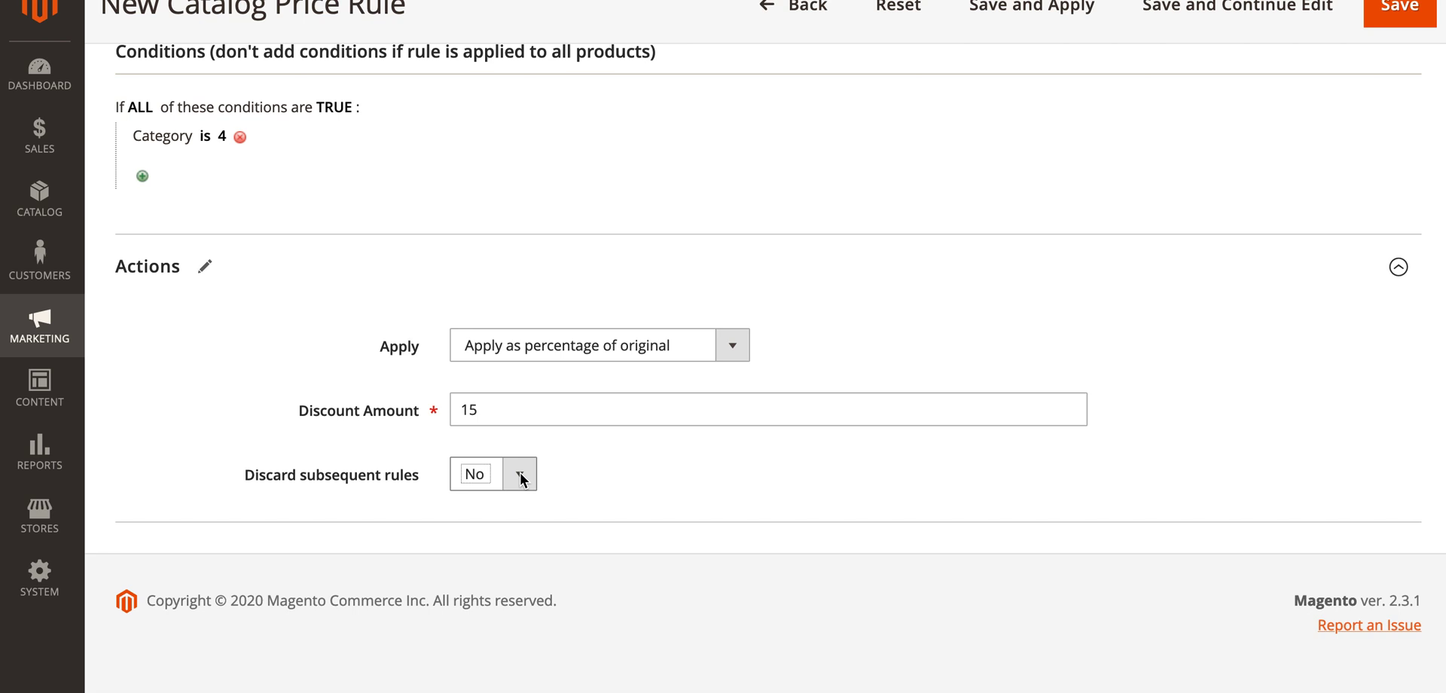
left_click(519, 479)
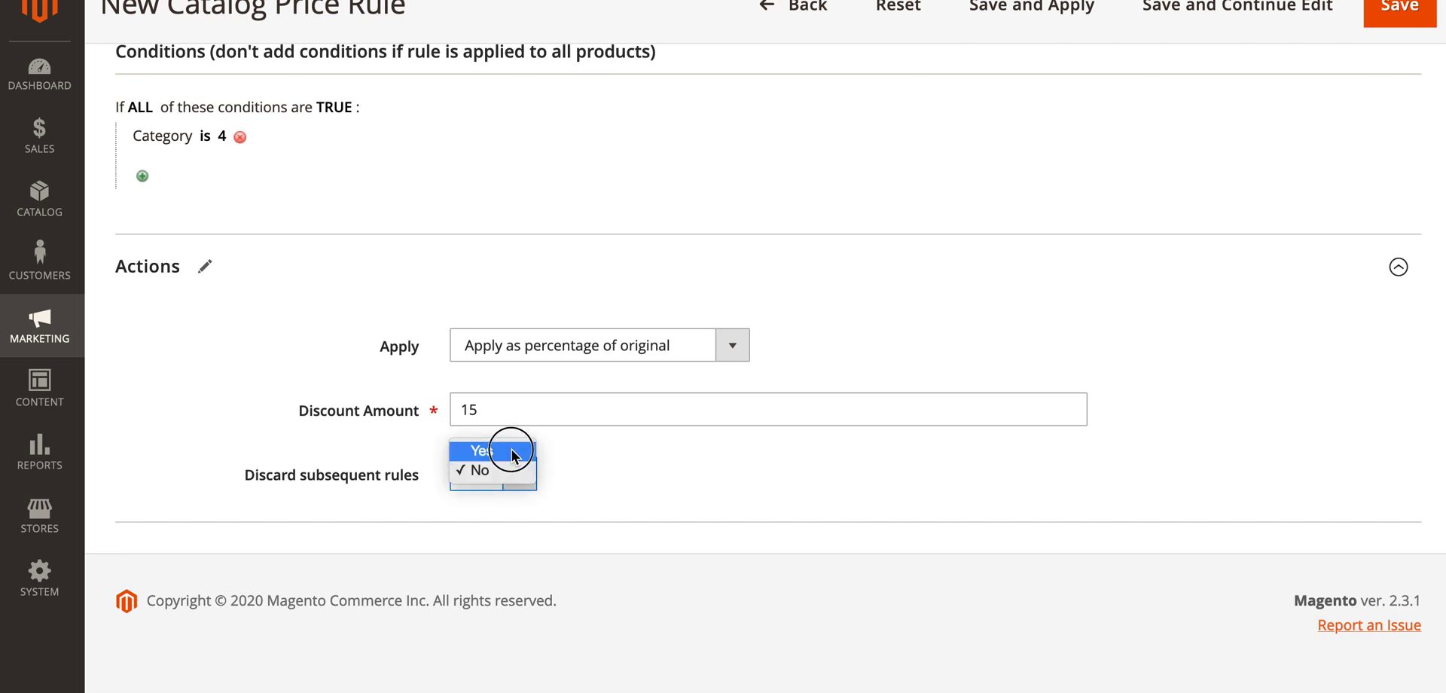
left_click(510, 450)
left_click(658, 486)
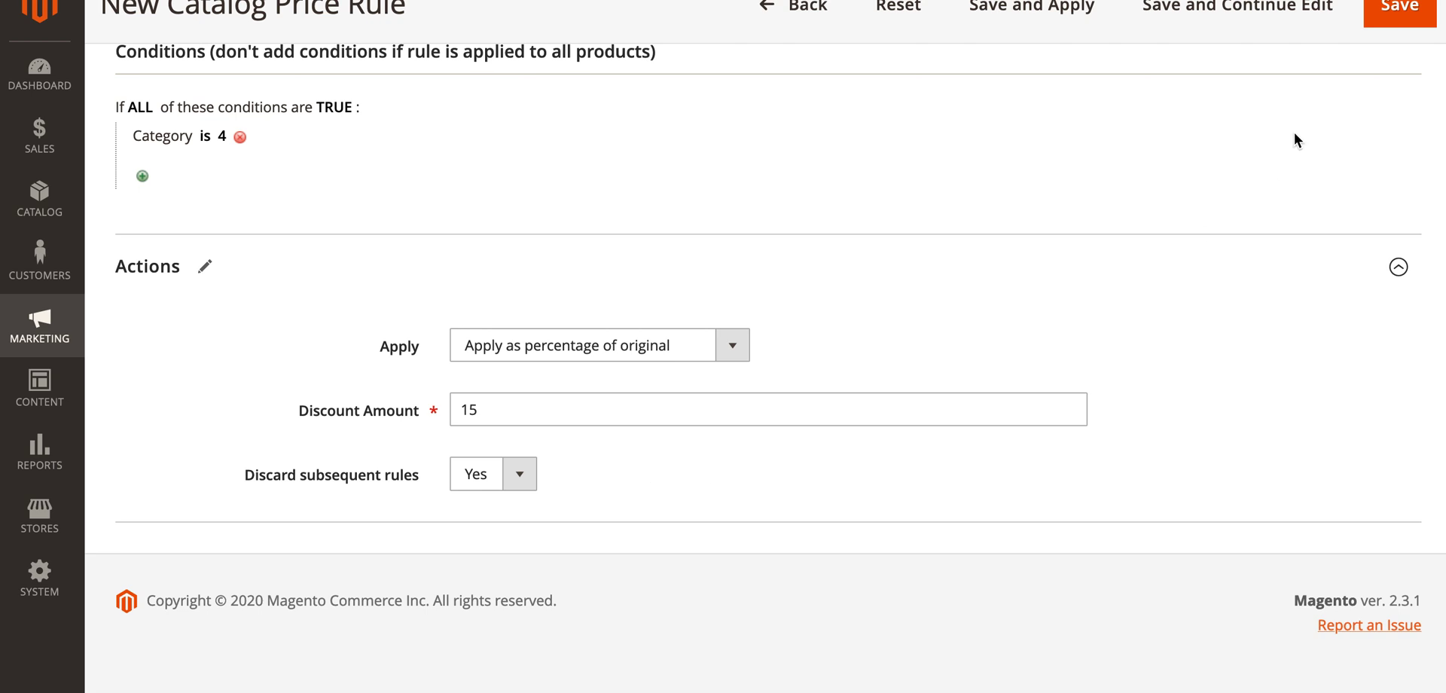
left_click(1038, 21)
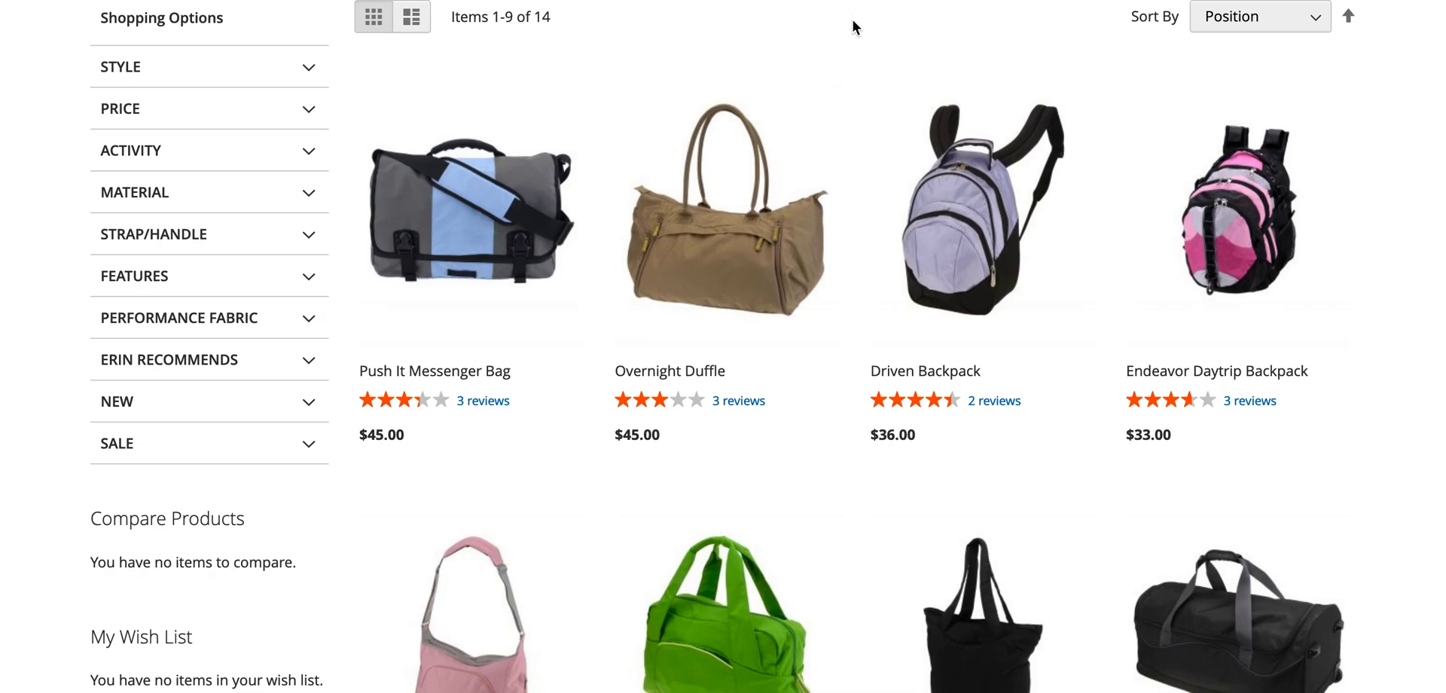
Reload the Bags category page on the Luma storefront to check its prices
key("super+r")
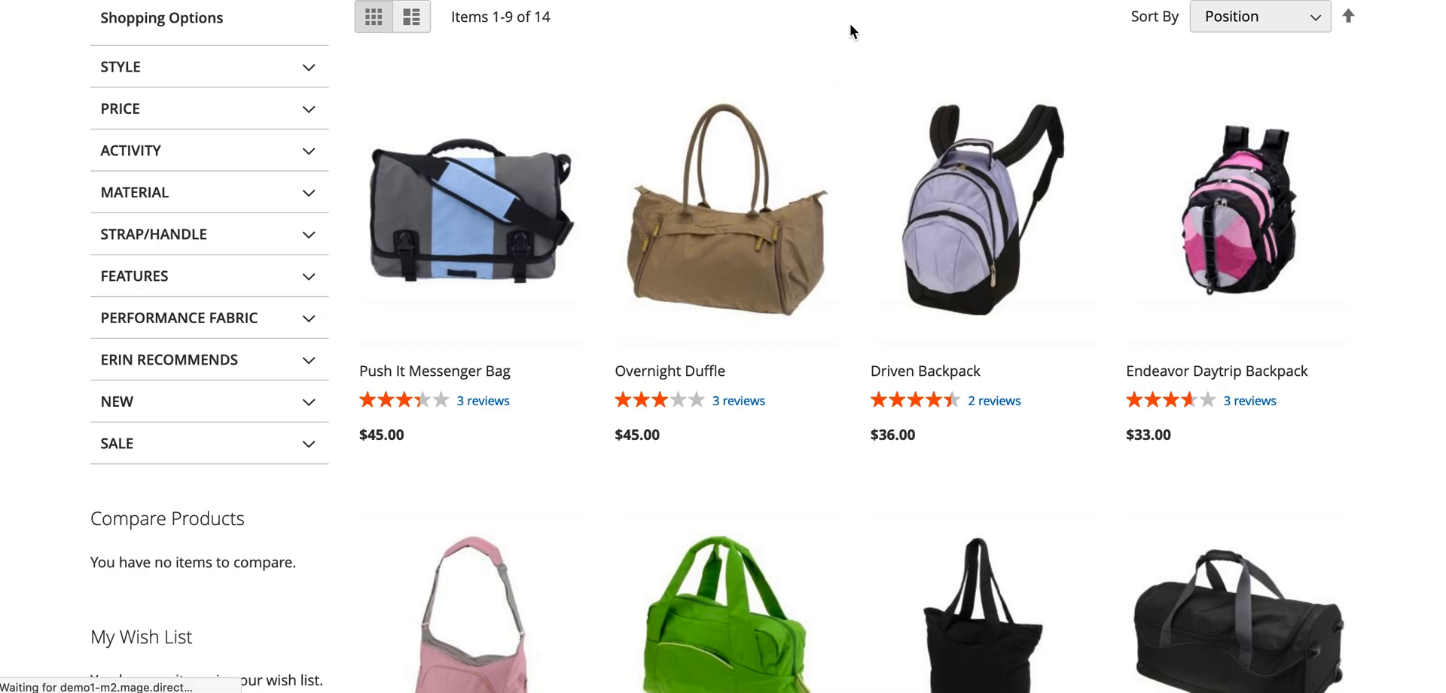